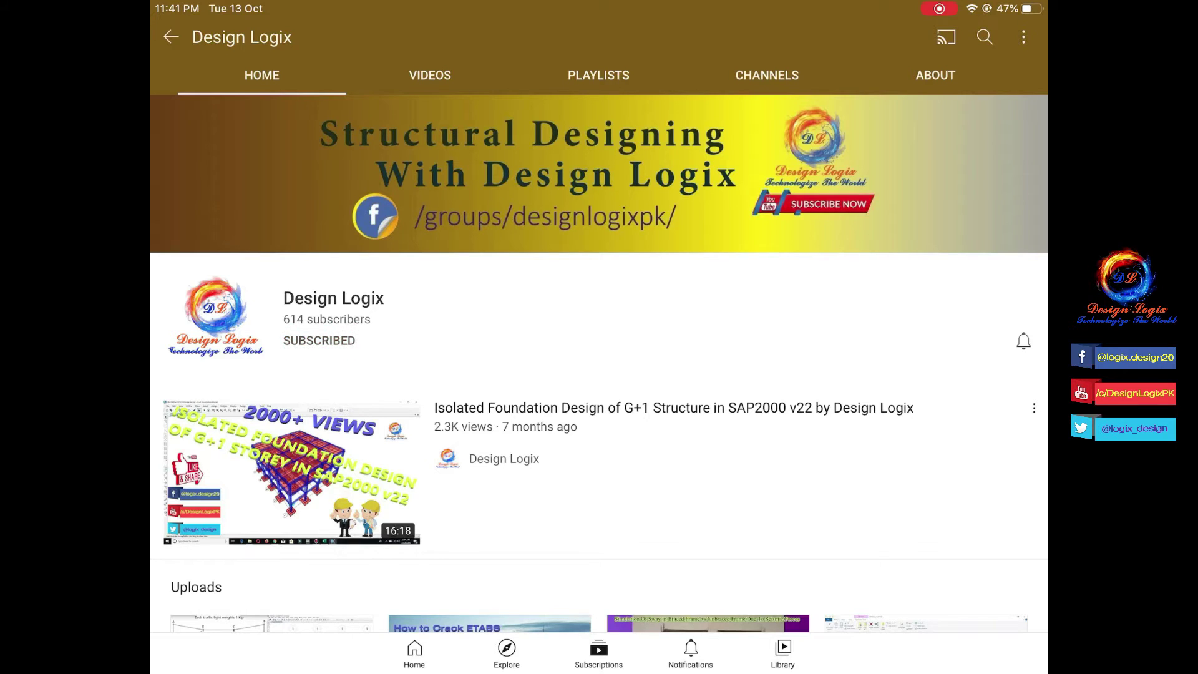
Turn on all notifications for the Design Logix channel.
left_click(936, 300)
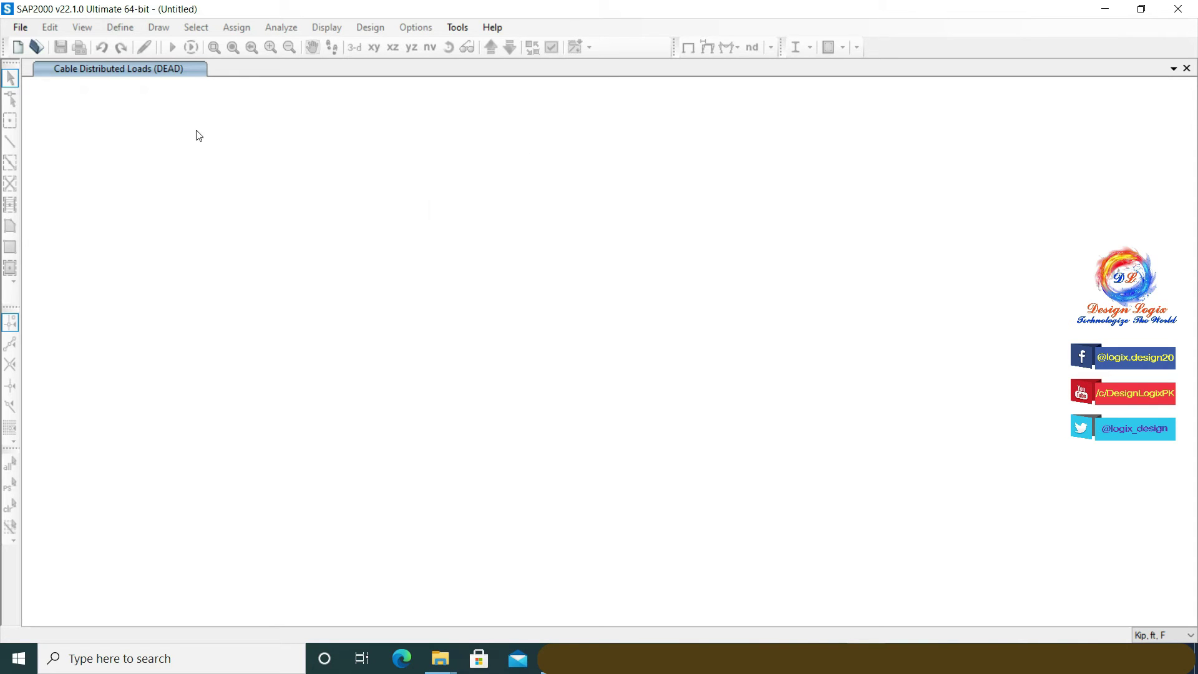
Start a new model from the Blank template.
left_click(20, 27)
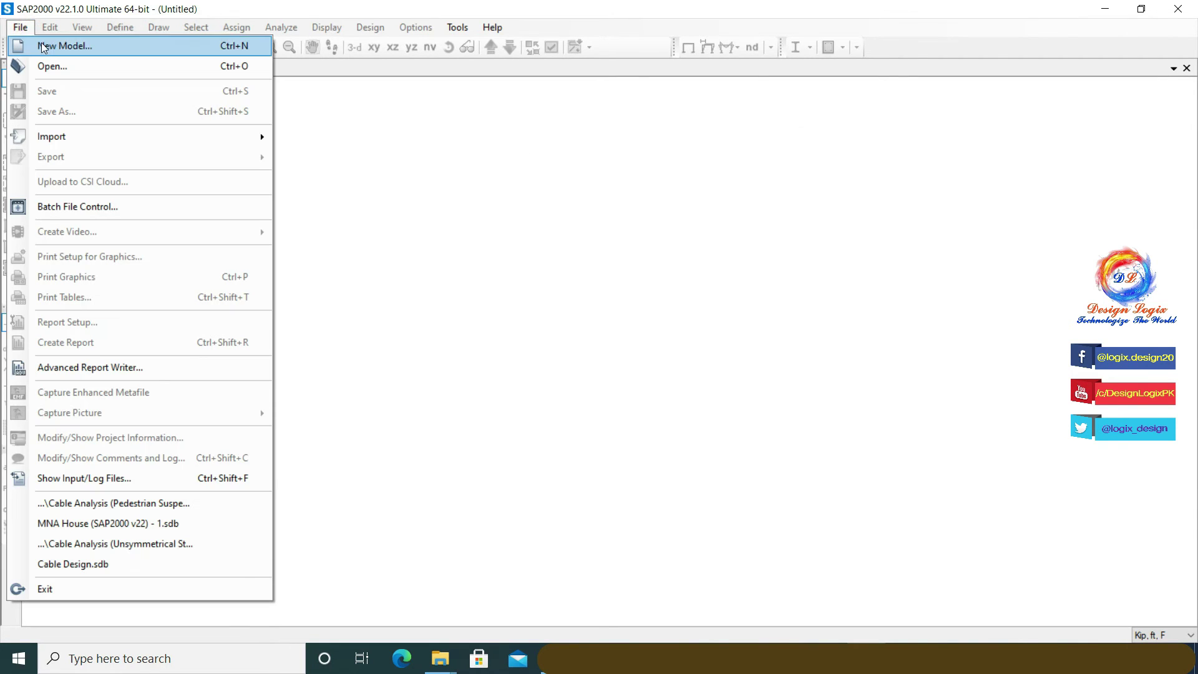
left_click(46, 47)
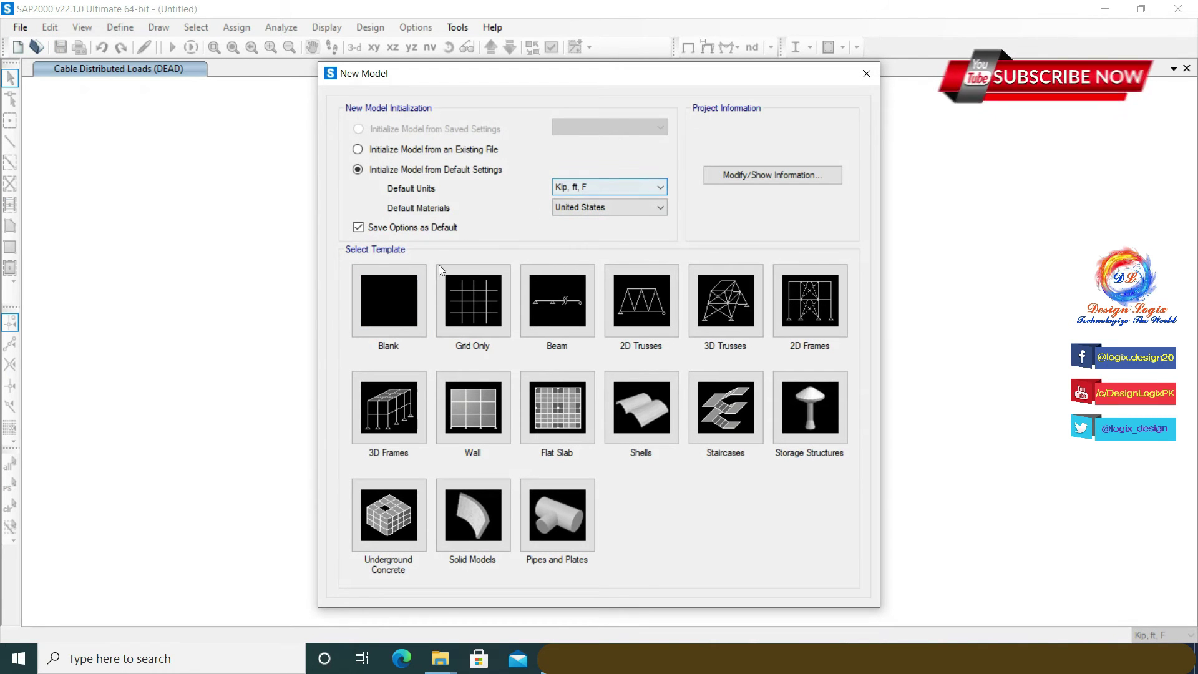
left_click(405, 300)
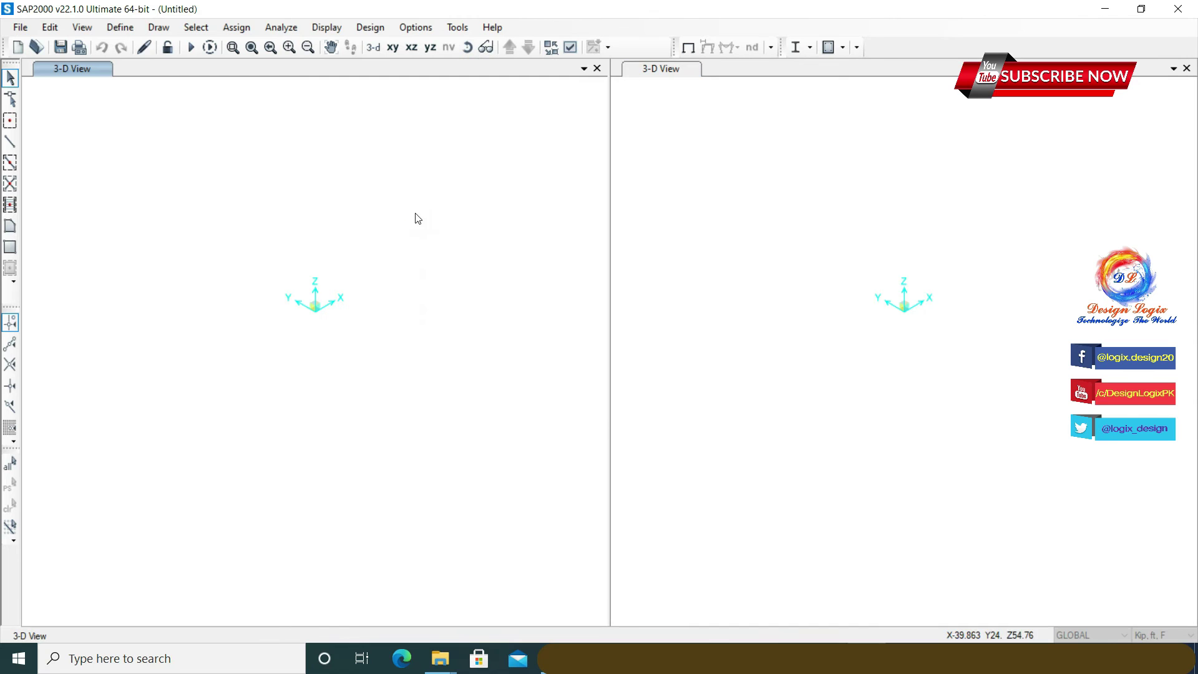
Edit the GLOBAL grid system to add X grid lines A at 0 and B at 80 ft.
right_click(416, 213)
left_click(434, 224)
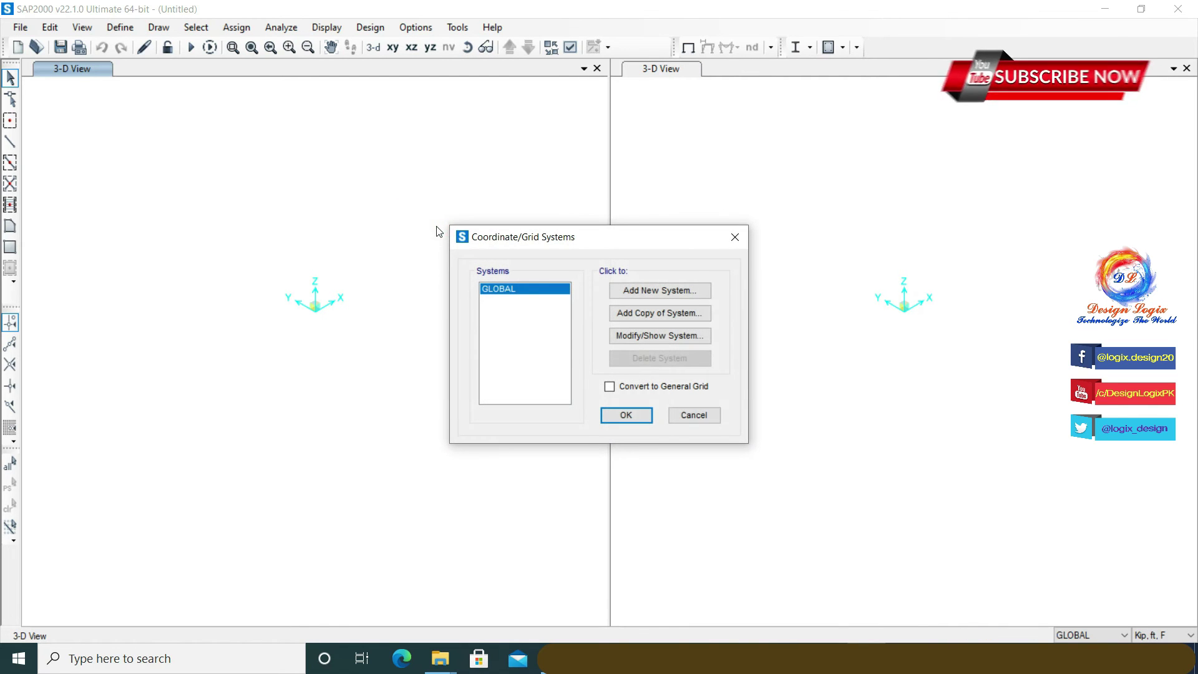
left_click(621, 337)
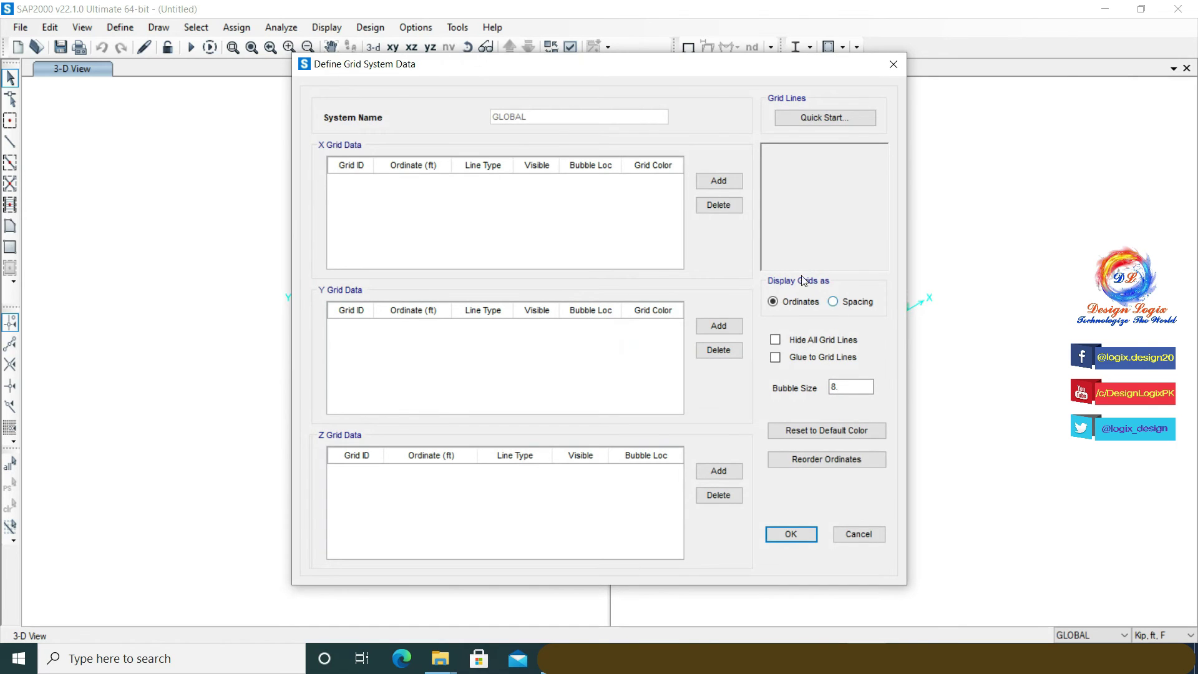
left_click(717, 181)
left_click(365, 187)
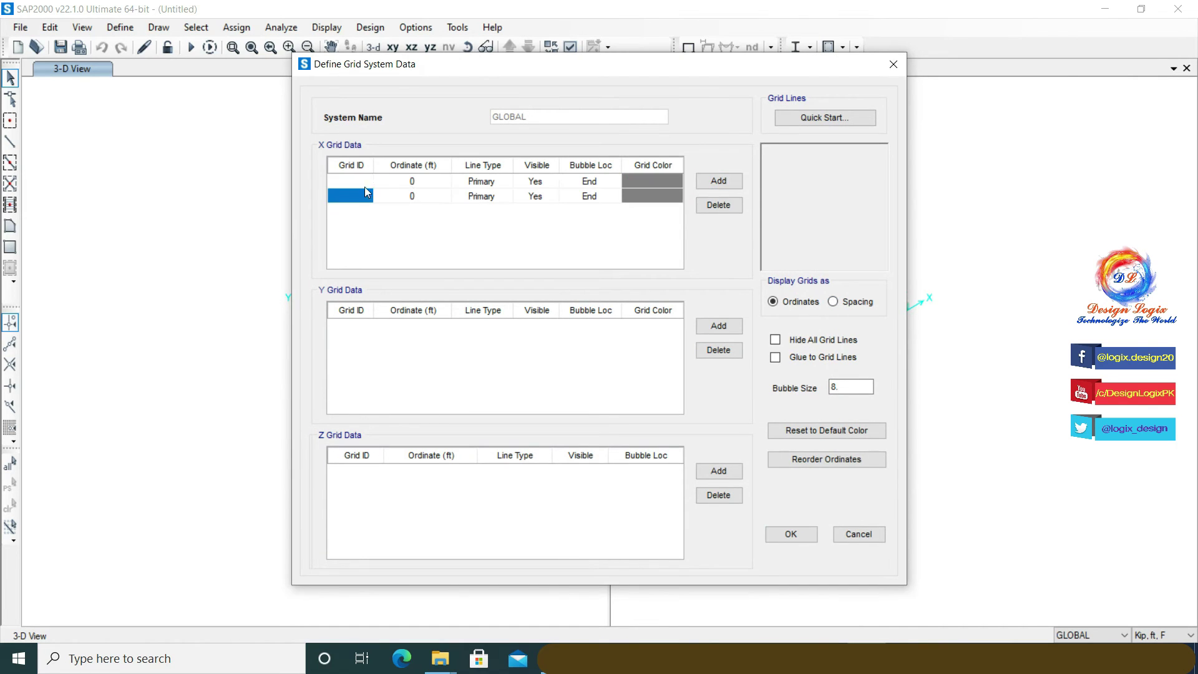
type("A")
left_click(366, 196)
type("B")
left_click(422, 187)
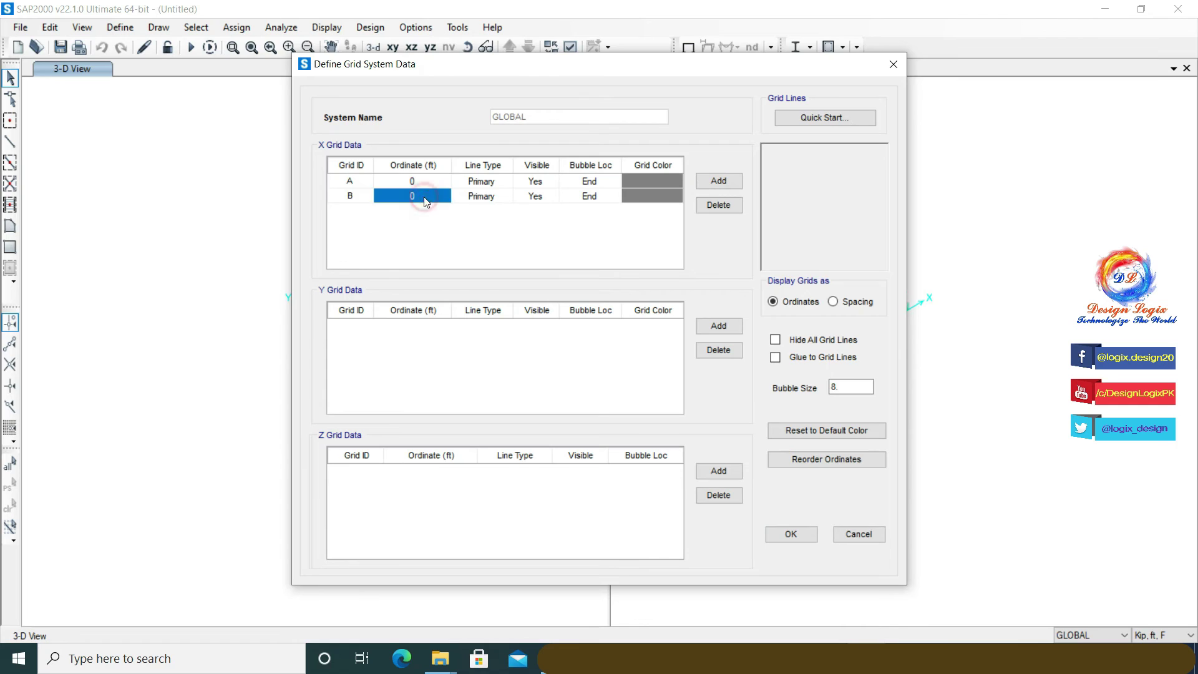
type("80")
Add Y grid line 1 and Z grid line Z1, confirm the grid, and show the X-Z view.
left_click(718, 326)
left_click(349, 326)
type("1")
left_click(416, 330)
left_click(718, 471)
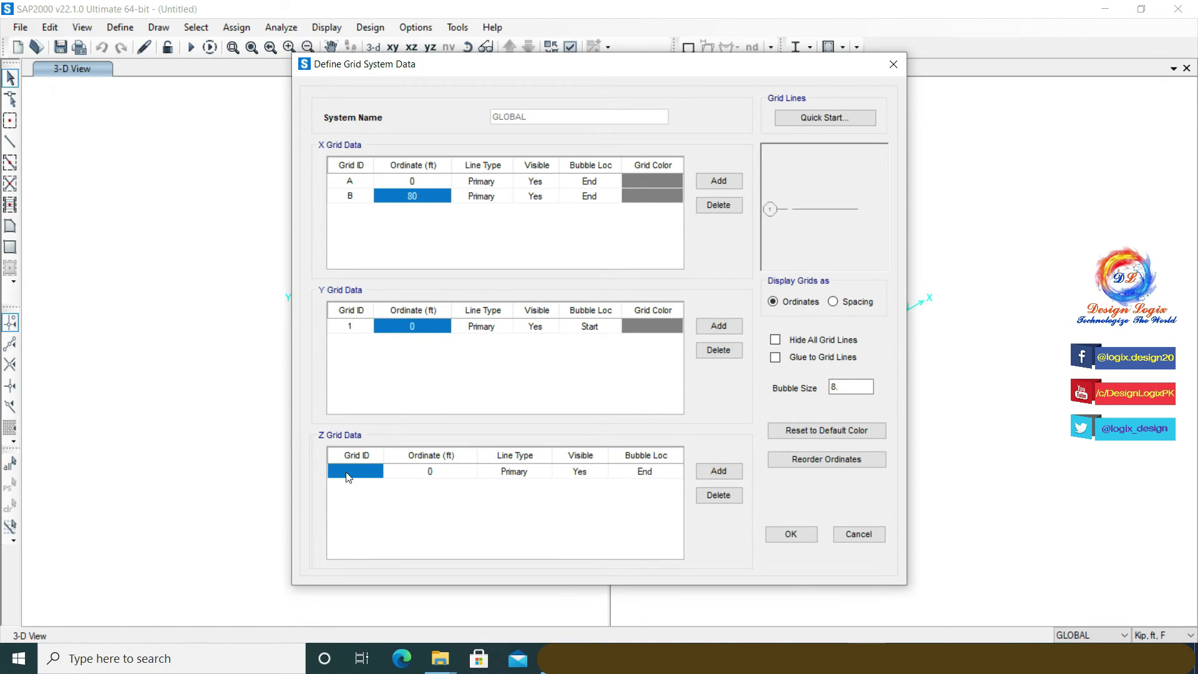
type("Z1")
left_click(435, 472)
left_click(786, 533)
left_click(642, 417)
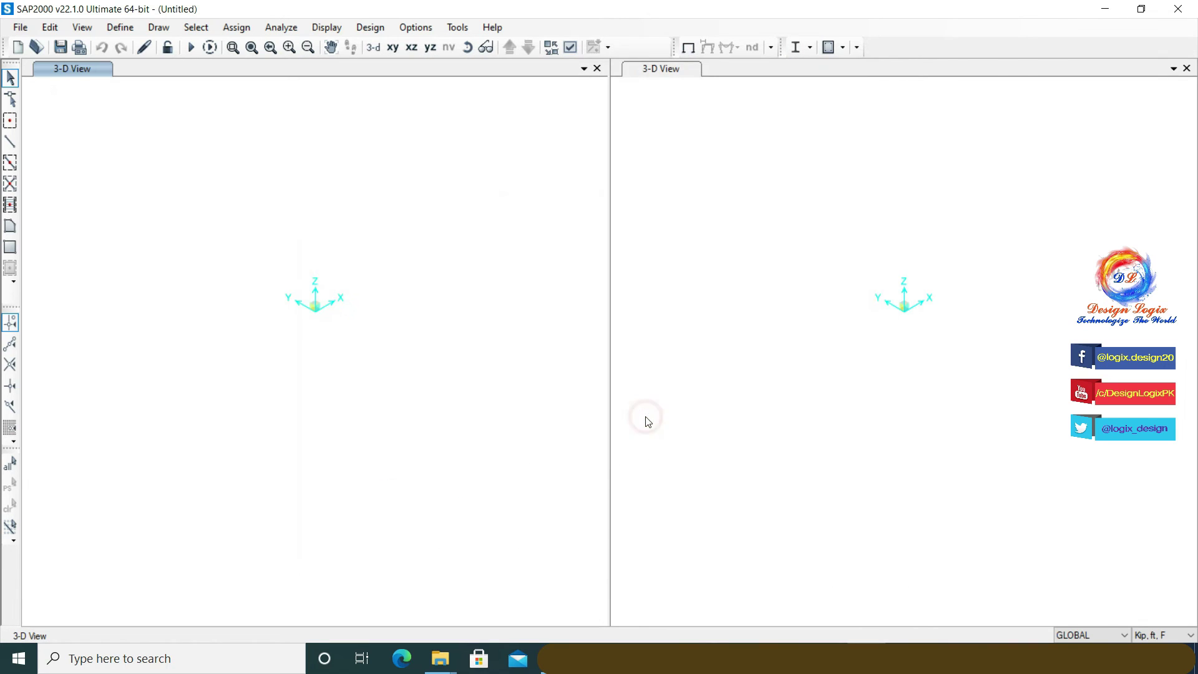
Save the model as 'Cable Analysis (Pedestrian Suspension Bridge)'.
left_click(412, 47)
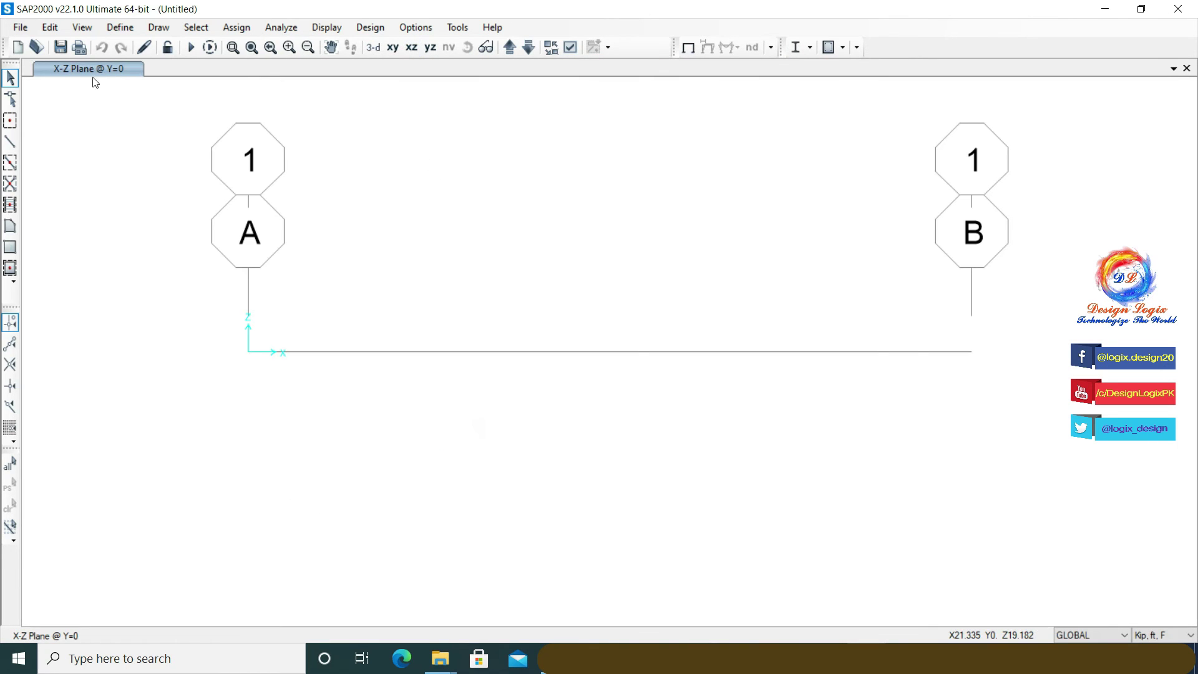
left_click(20, 27)
left_click(57, 113)
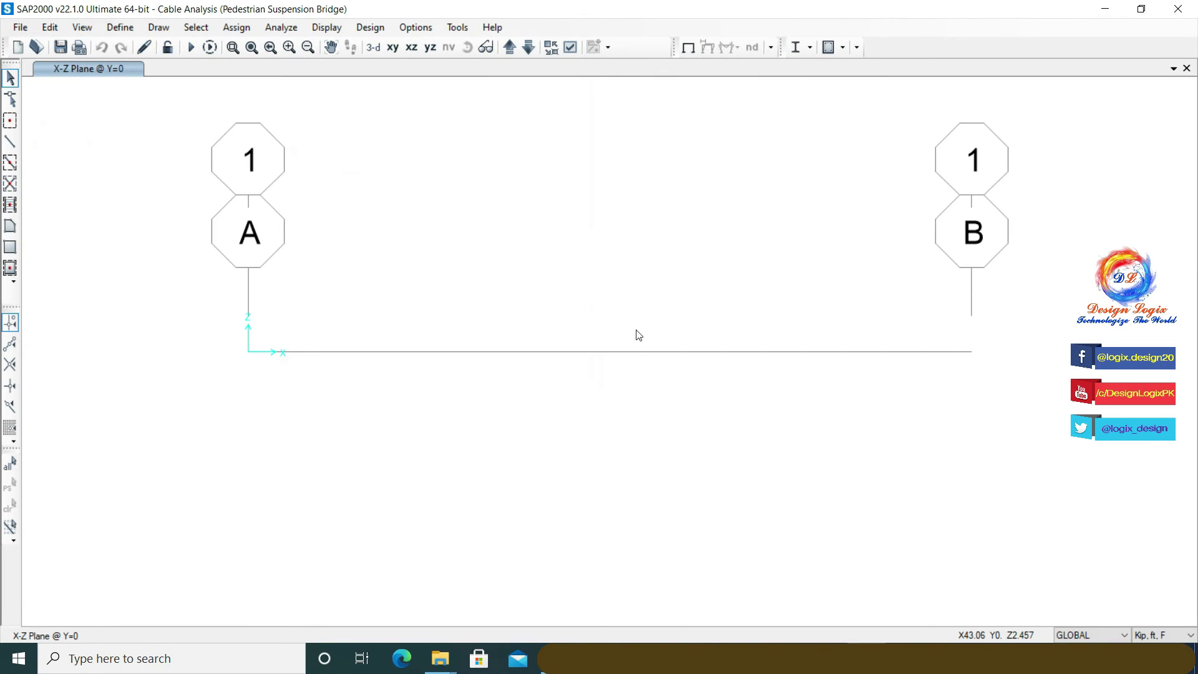
Add an ASTM A36 steel material, then bring up the Cable Sections definitions.
left_click(120, 27)
left_click(144, 46)
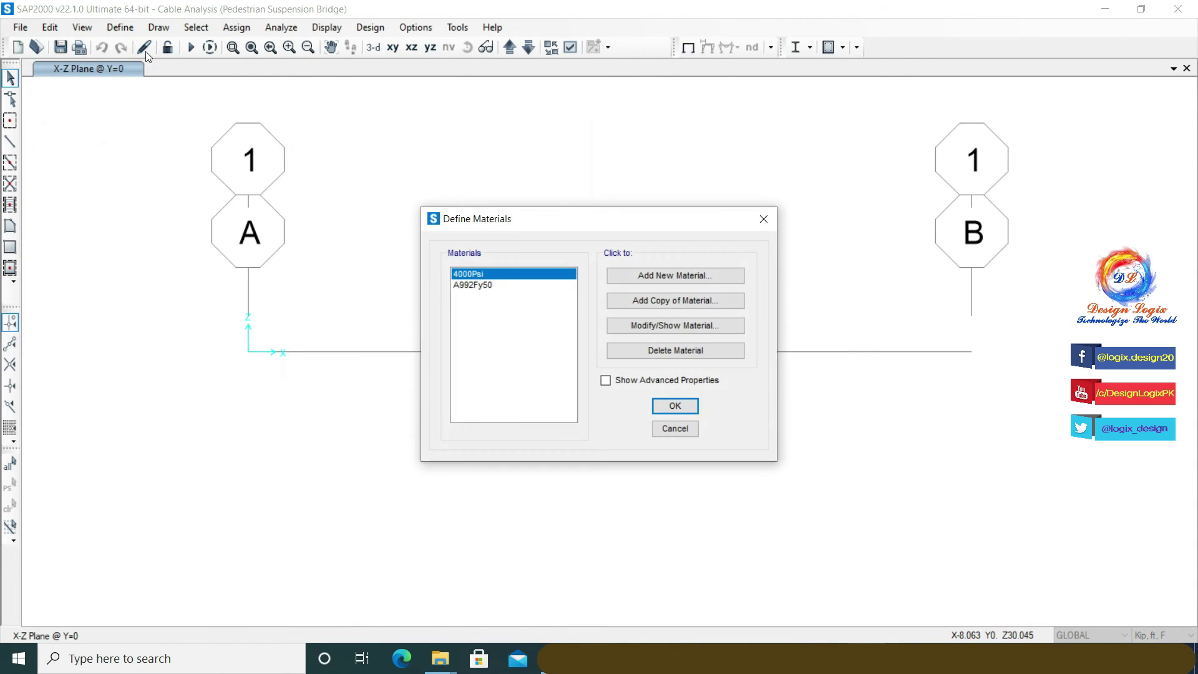
left_click(624, 278)
left_click(651, 320)
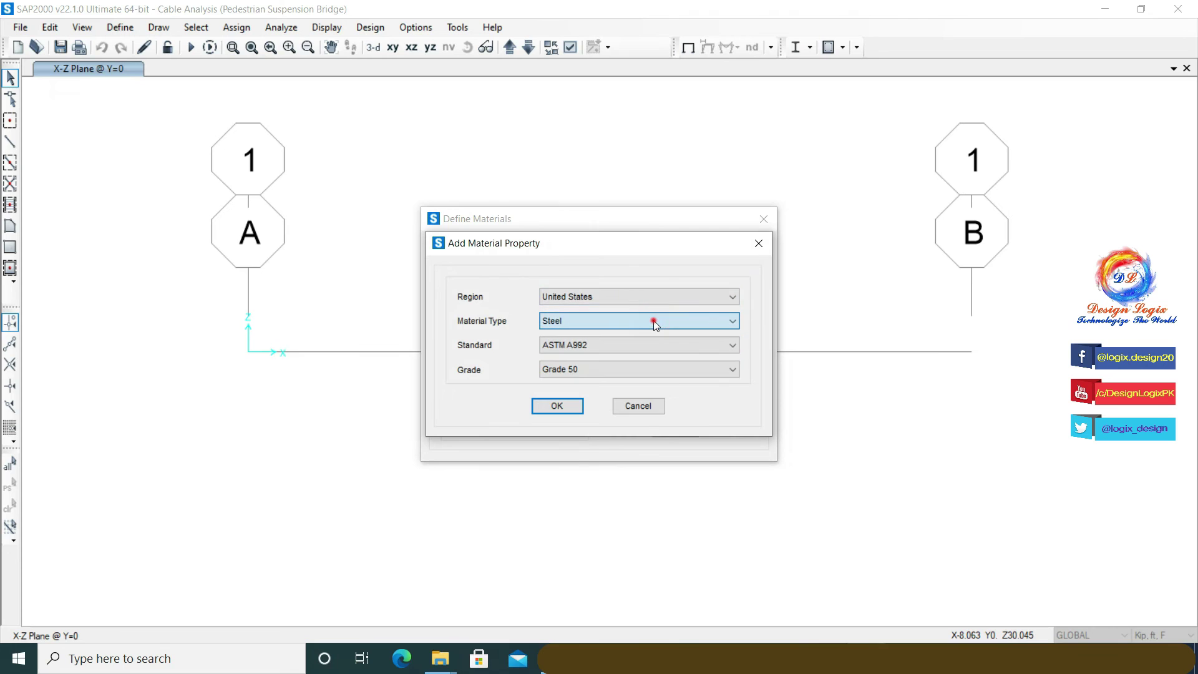
left_click(655, 344)
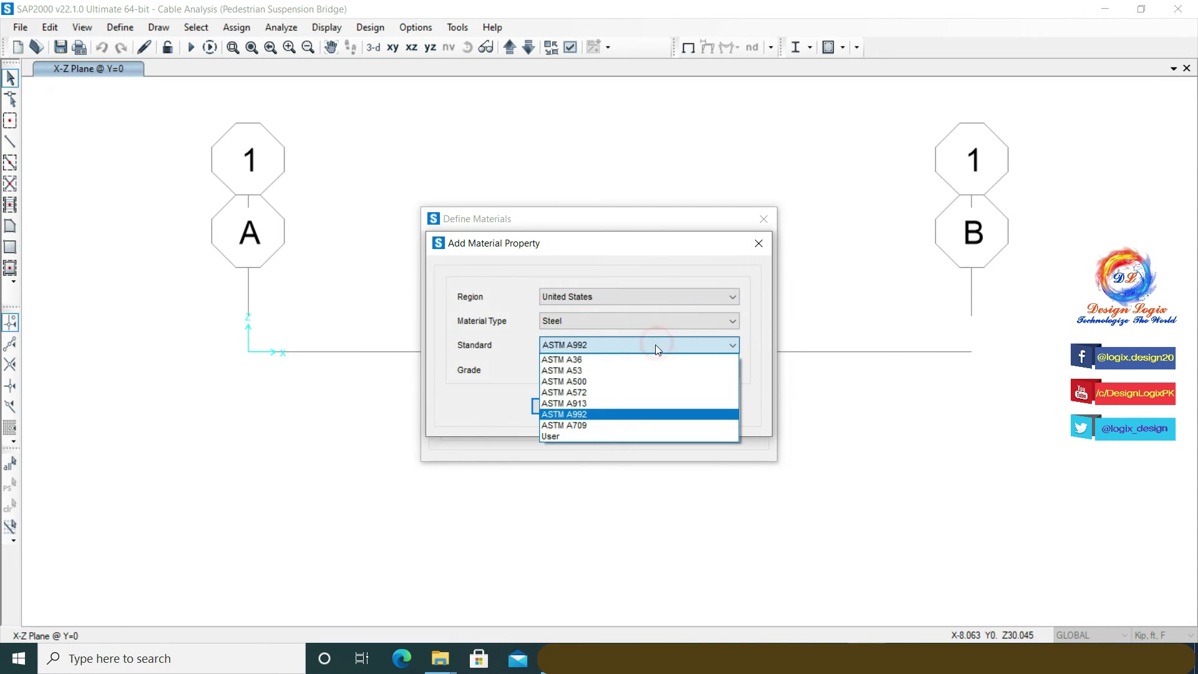
left_click(598, 361)
left_click(565, 405)
left_click(672, 406)
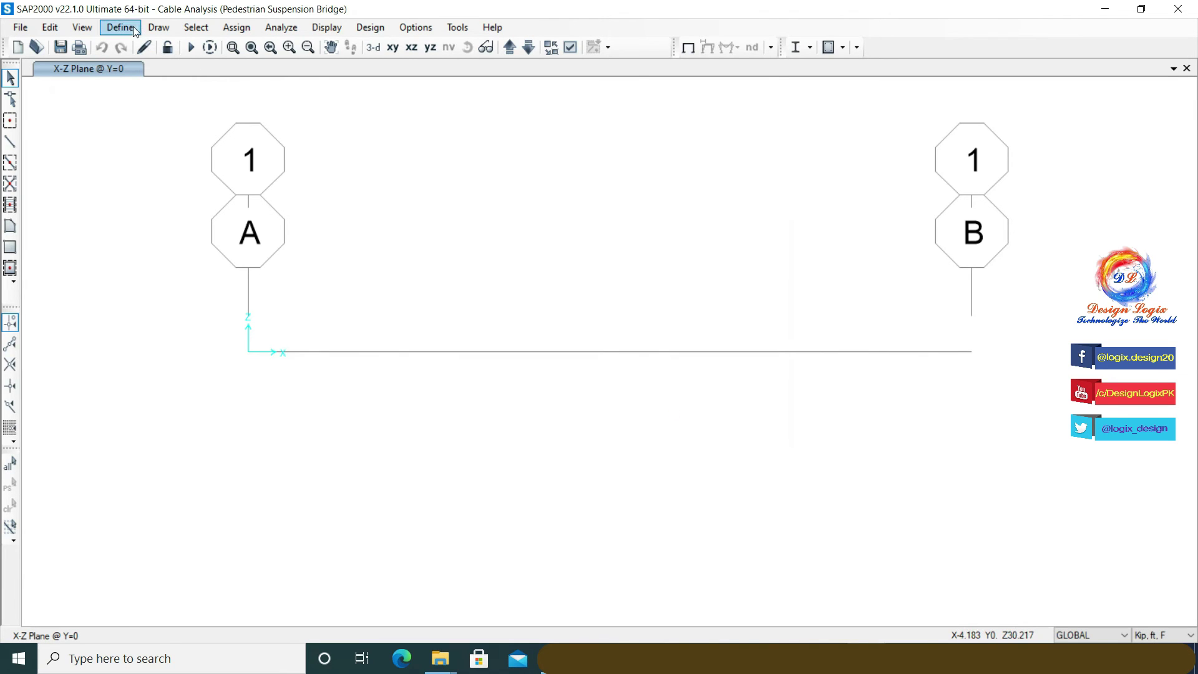
left_click(120, 27)
mouse_move(167, 71)
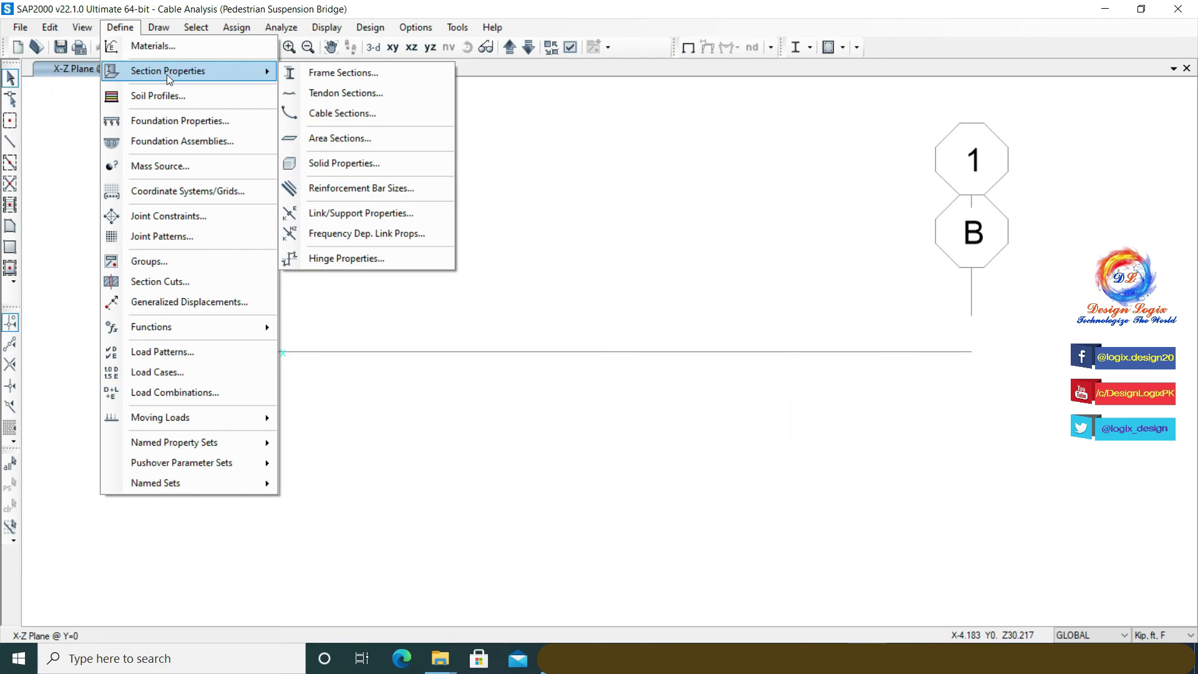
left_click(321, 113)
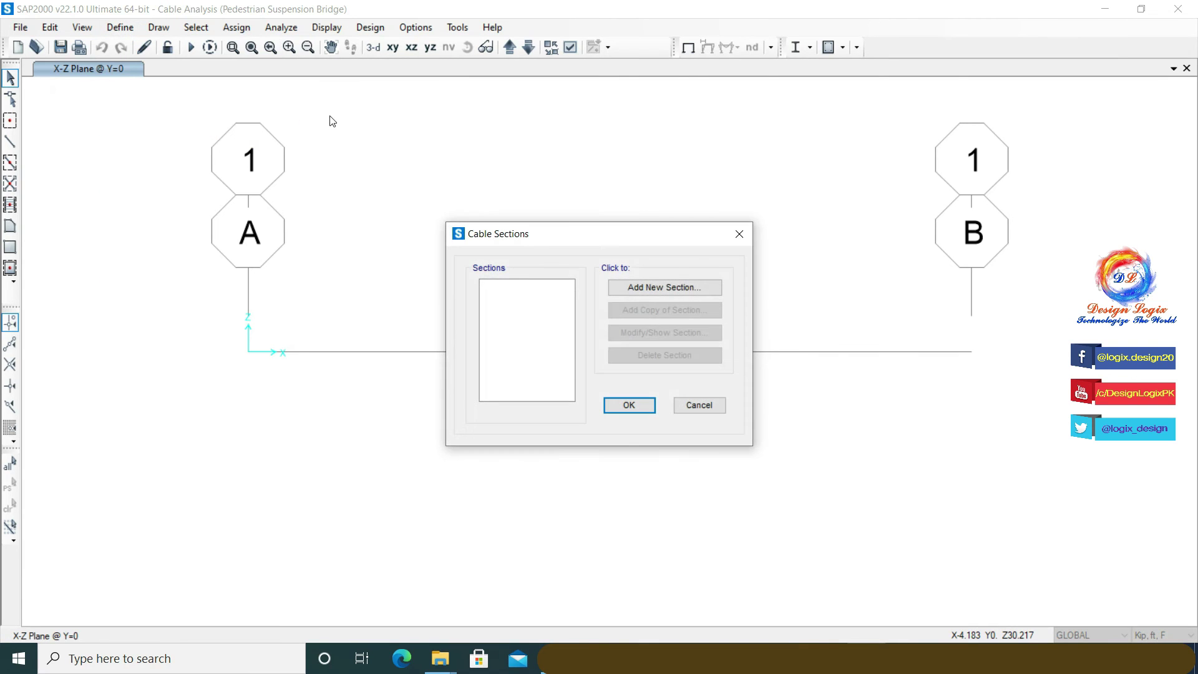
Create cable section #10 in A36 steel, defined by a 1.25 in diameter in Kip,in,F units.
left_click(624, 288)
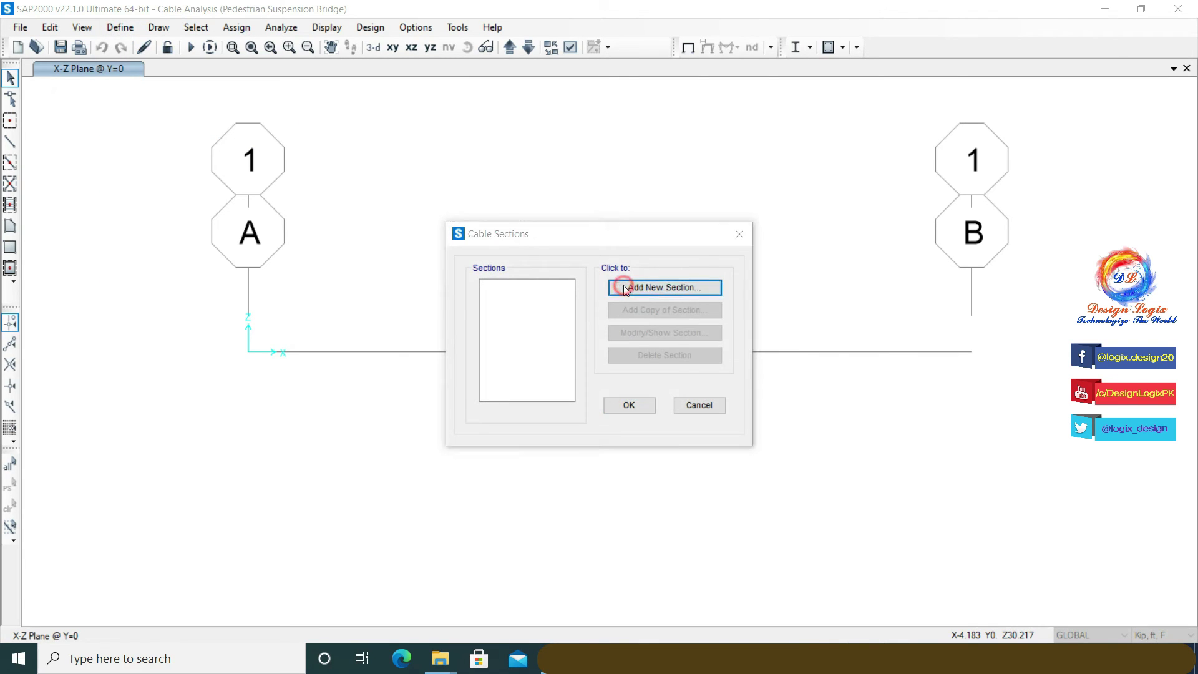
left_click(661, 267)
left_click(623, 289)
left_click(636, 200)
double_click(636, 198)
type("#10")
left_click(560, 317)
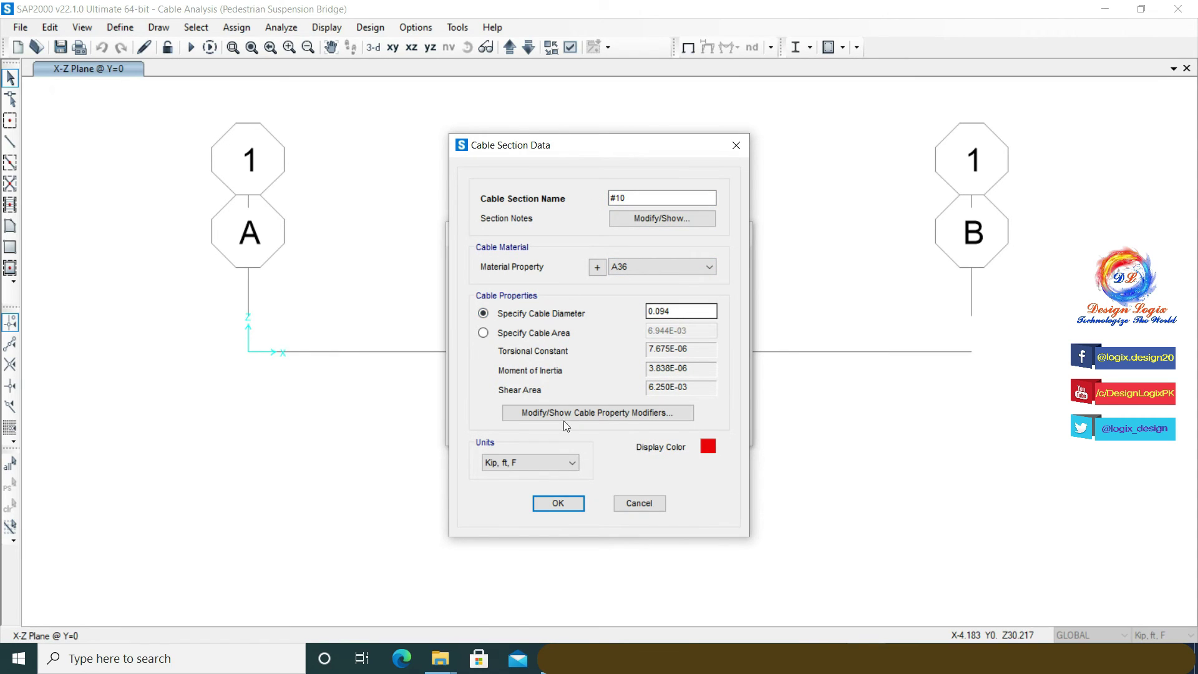
left_click(549, 462)
left_click(499, 495)
left_click_drag(683, 311, 644, 311)
type("1.25")
key("Tab")
left_click(577, 503)
left_click(643, 408)
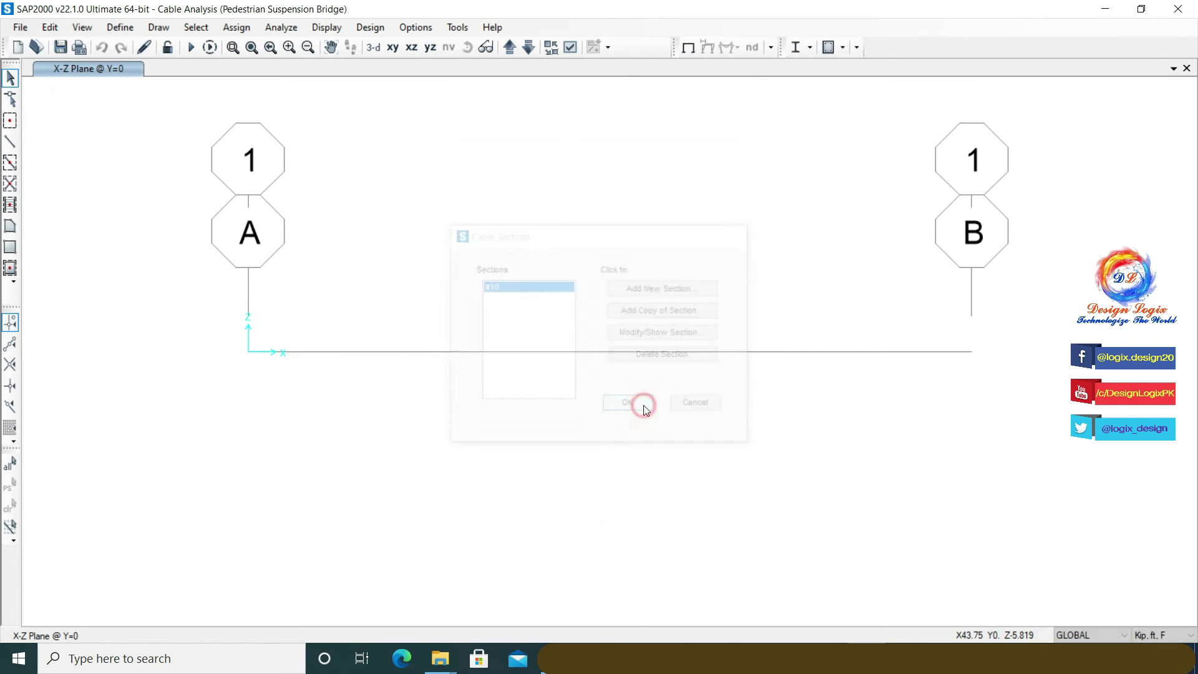
Change the DEAD load pattern's Self Weight Multiplier to 0.
left_click(121, 28)
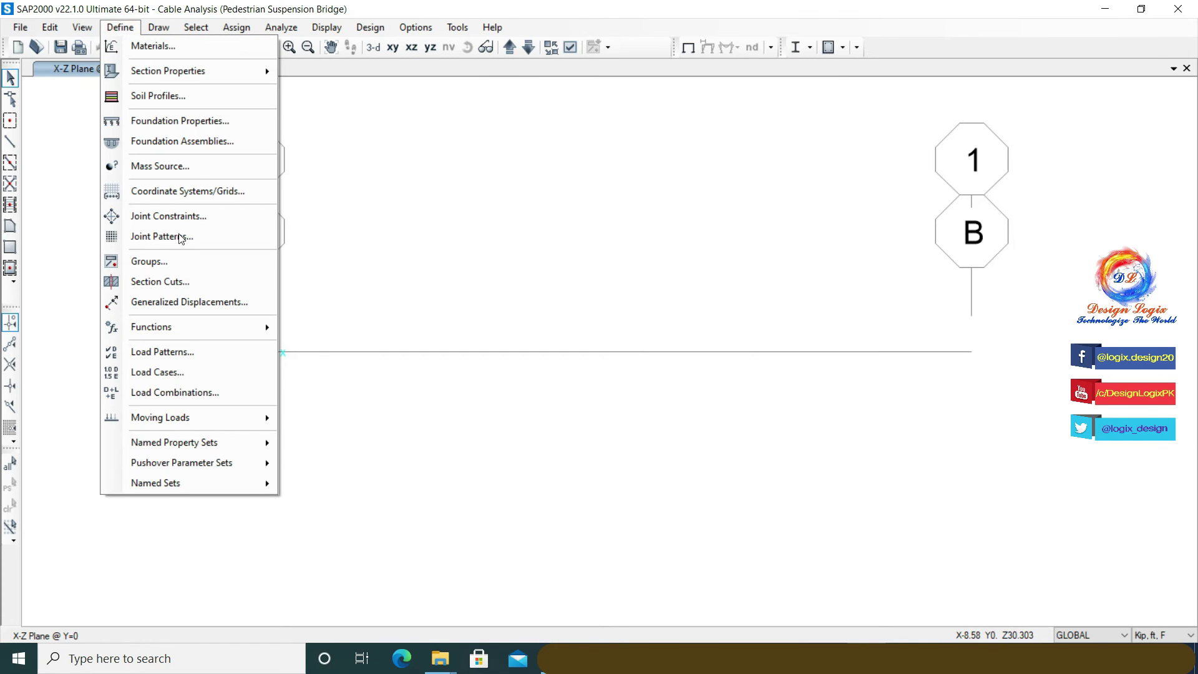
left_click(187, 353)
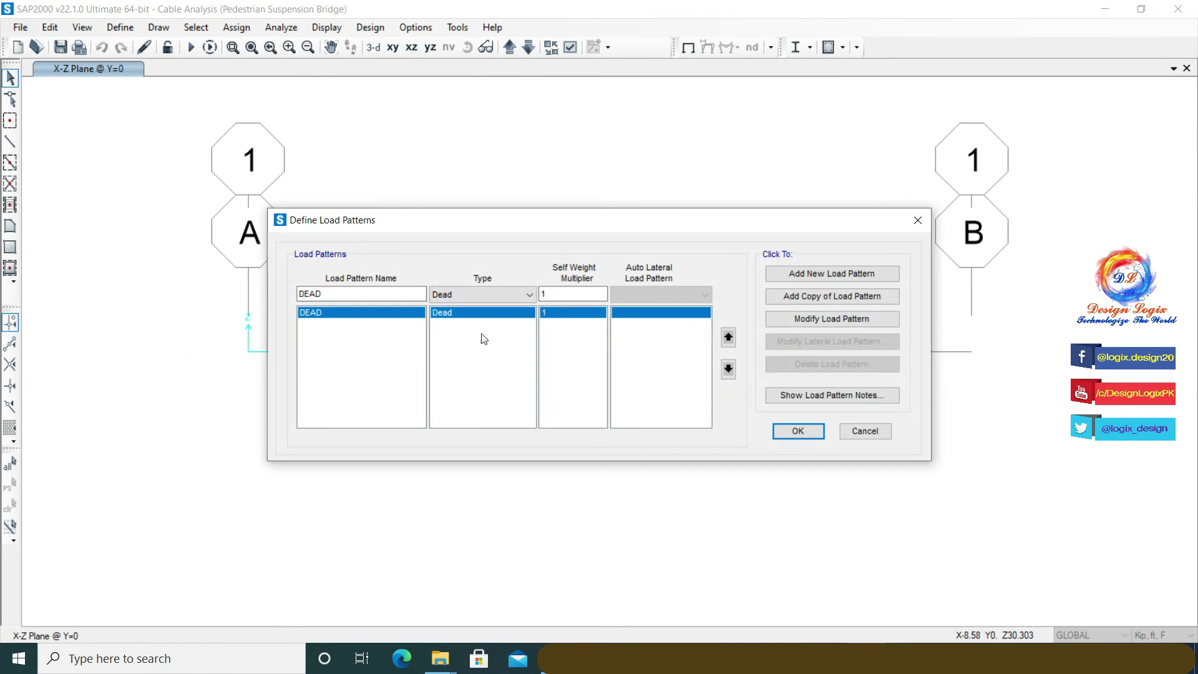
double_click(557, 295)
type("0")
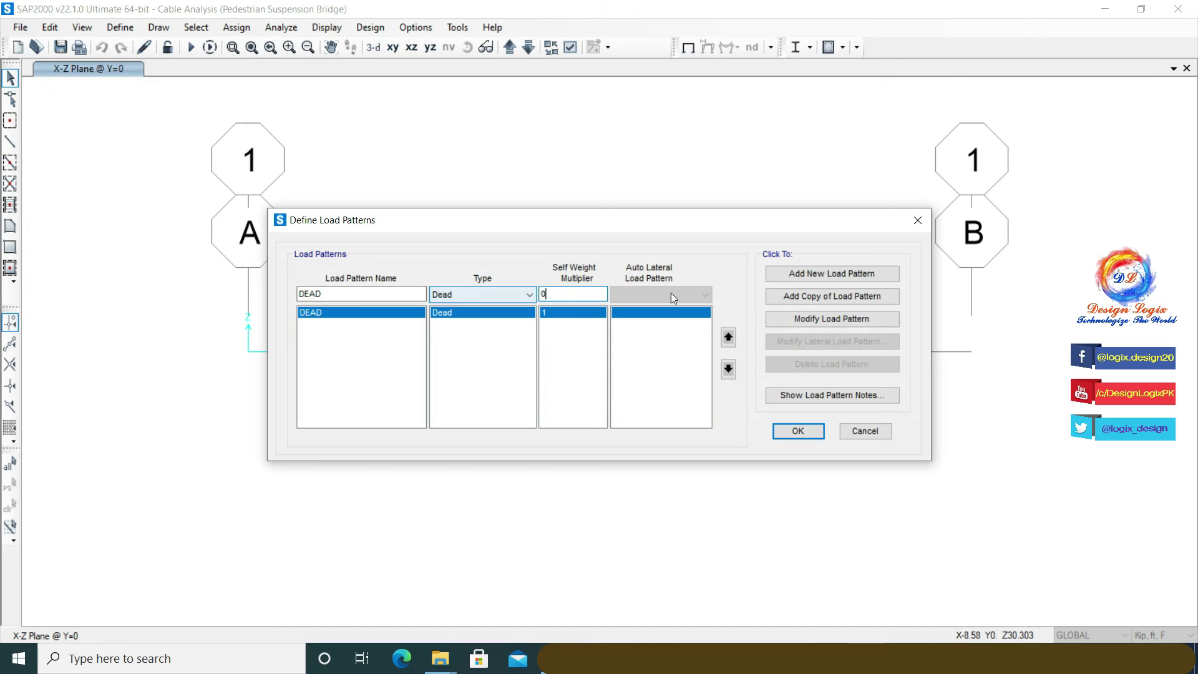
left_click(806, 317)
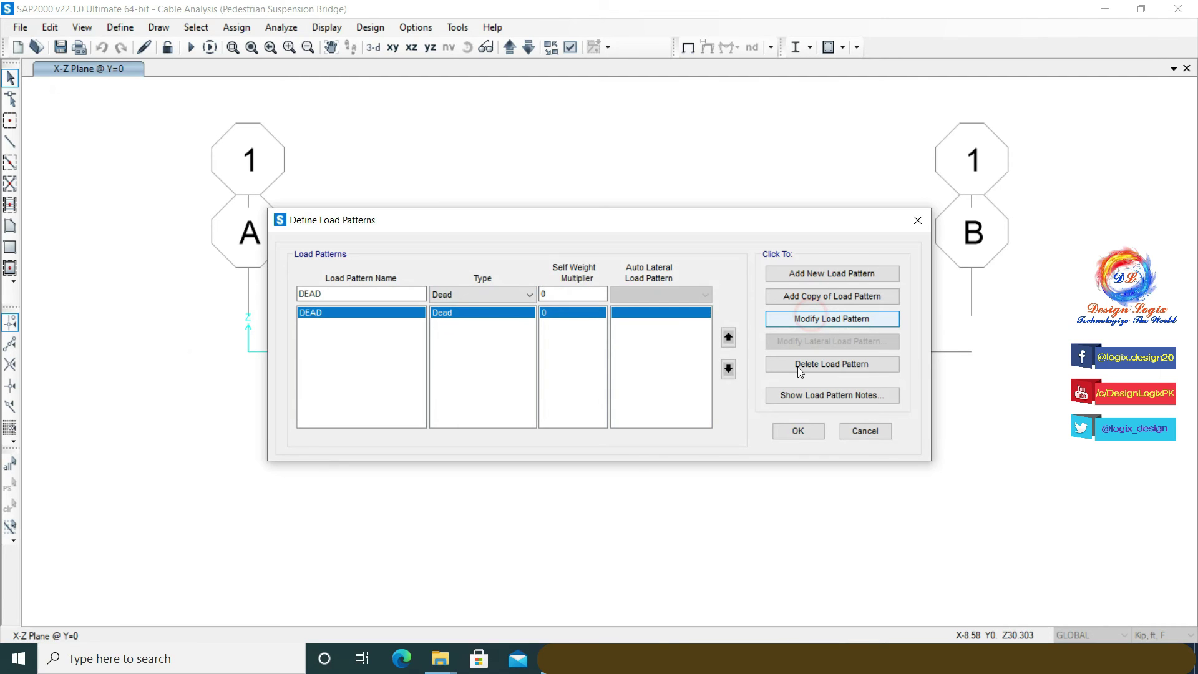
left_click(798, 430)
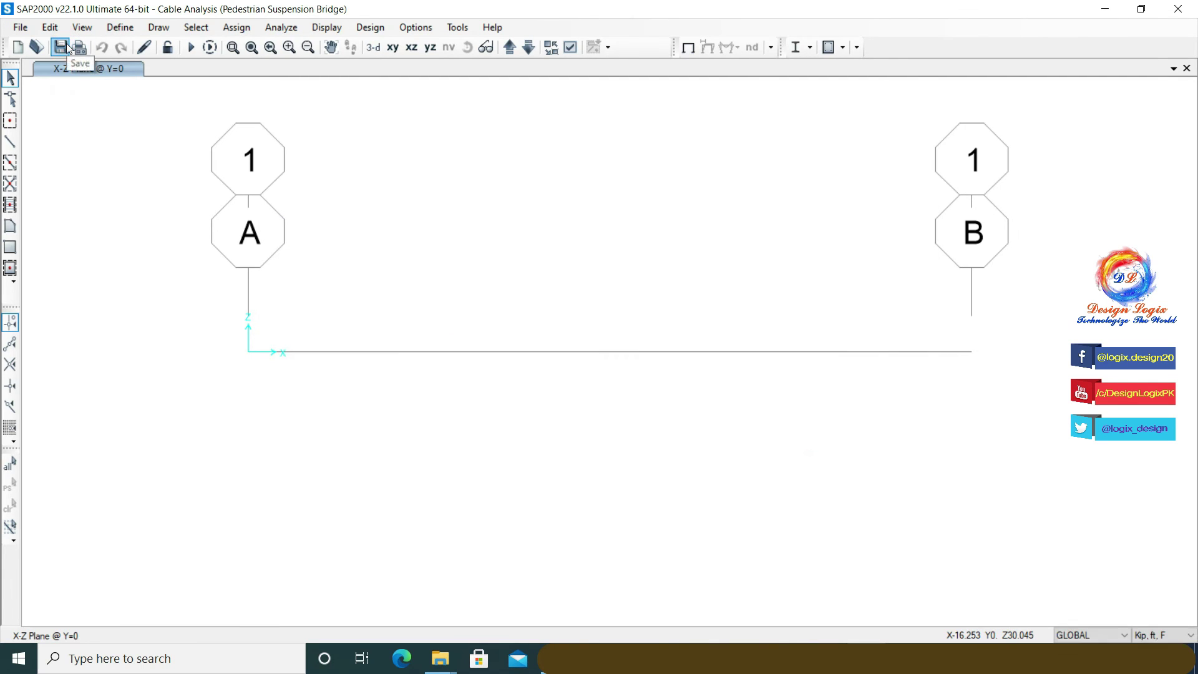
Begin drawing a Cable line with section #10 from the grid A joint.
left_click(157, 29)
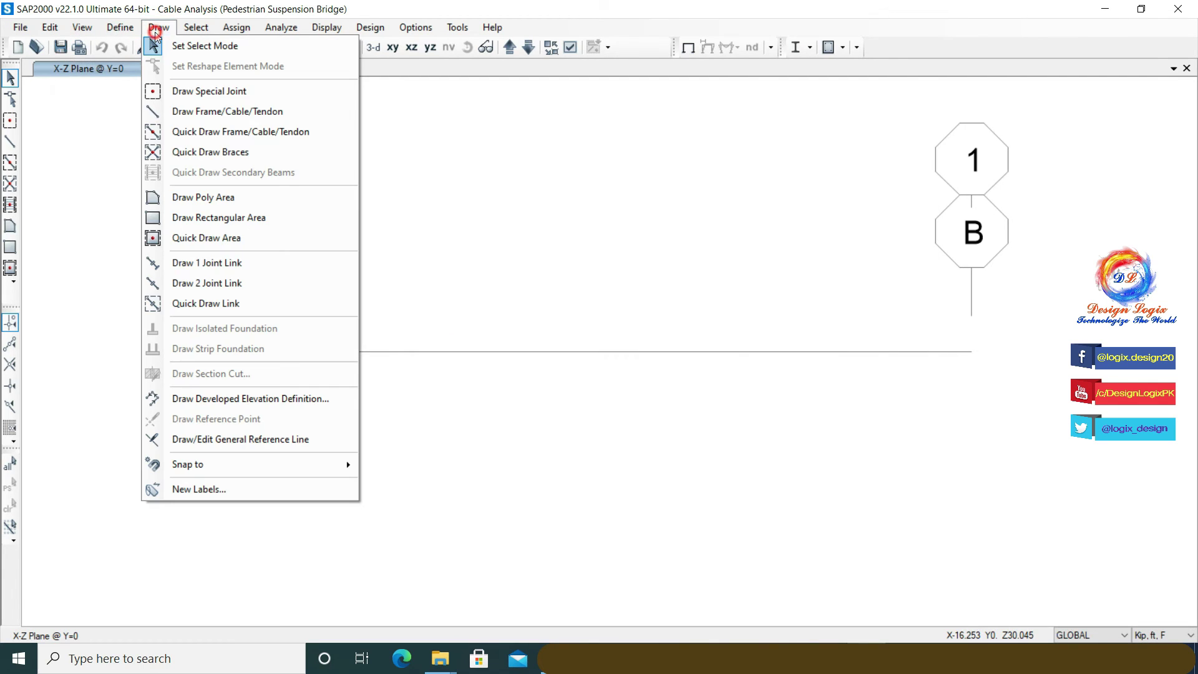
left_click(176, 111)
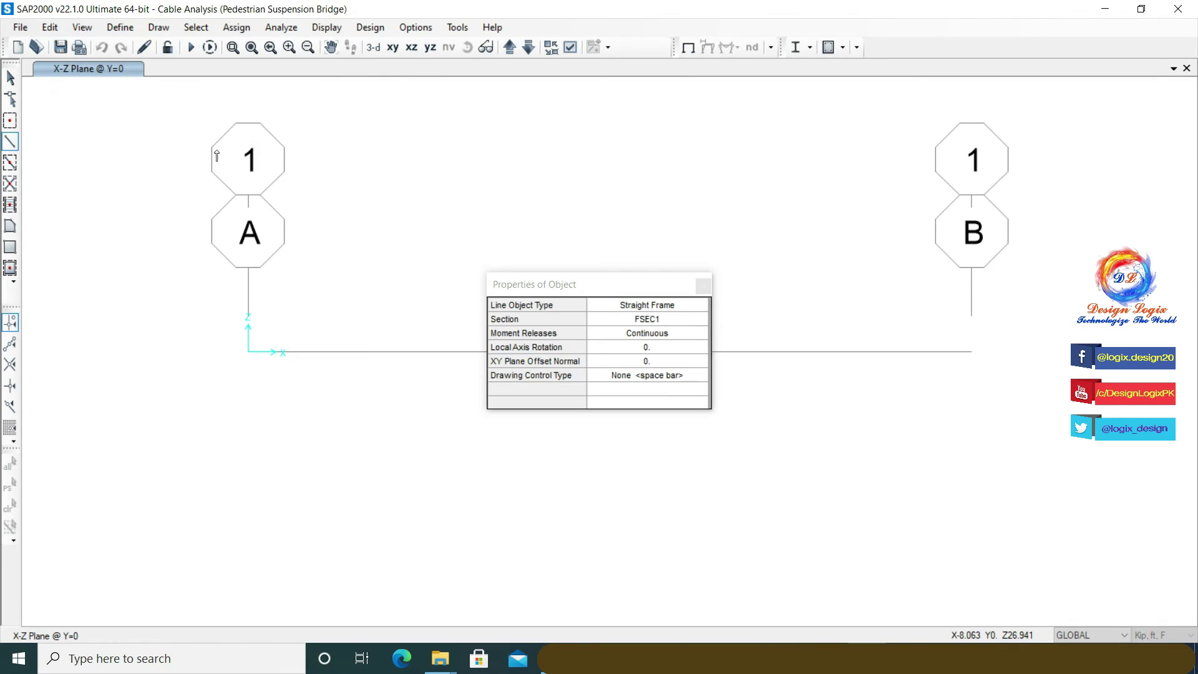
left_click(663, 319)
left_click(658, 309)
left_click(618, 341)
left_click(620, 318)
left_click_drag(633, 282, 519, 89)
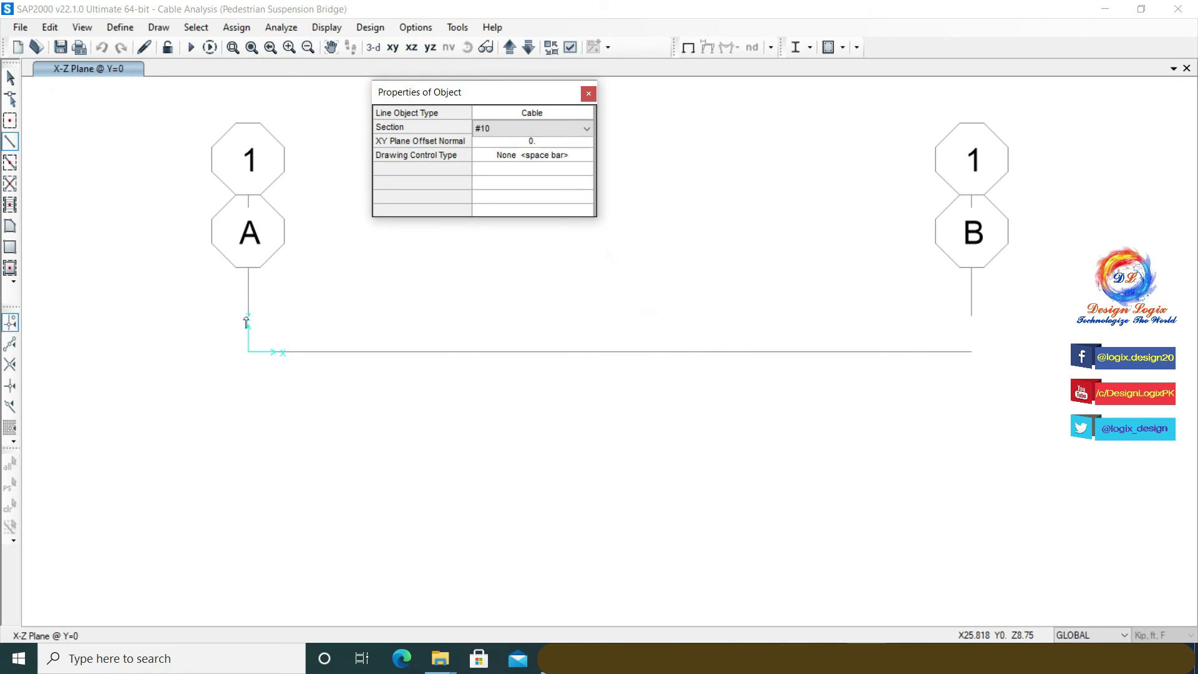
left_click(249, 351)
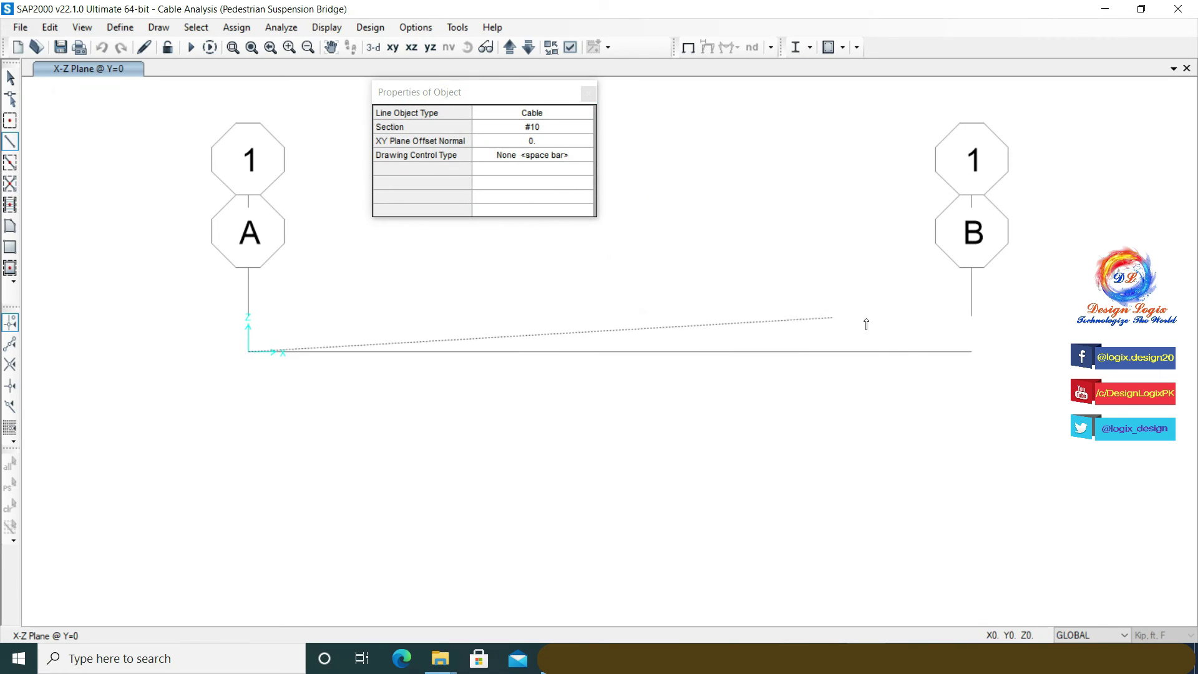
End the cable at grid B and set its Maximum Vertical Sag to 10 ft.
left_click(969, 352)
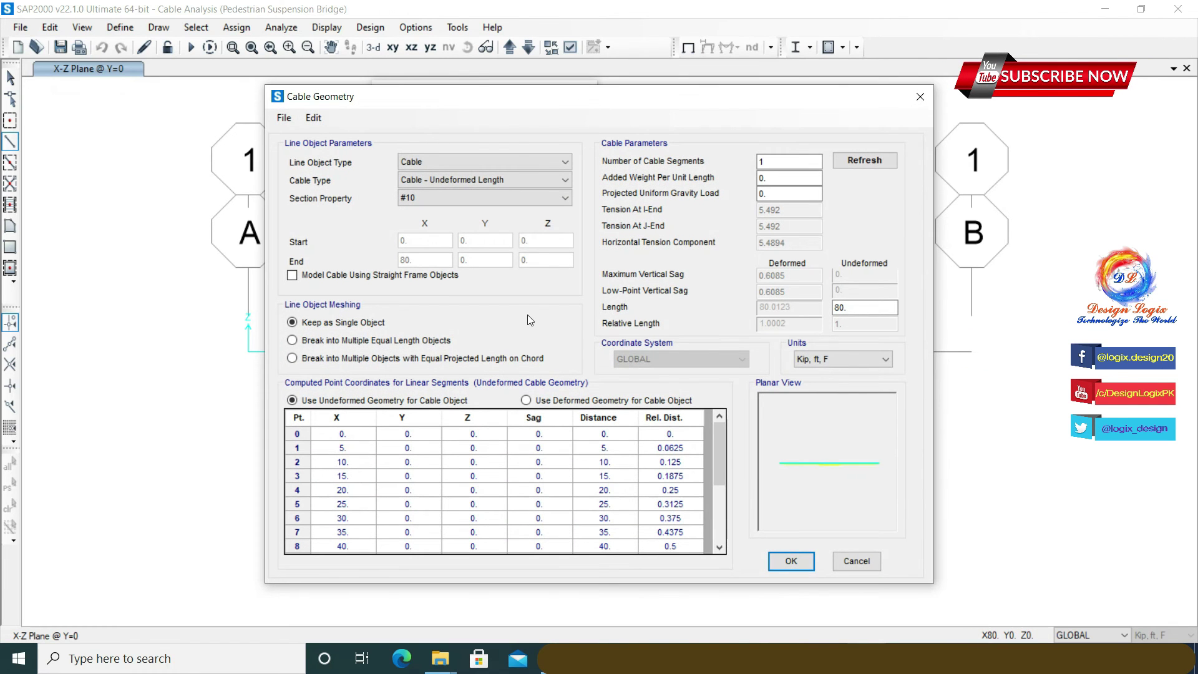
left_click(545, 179)
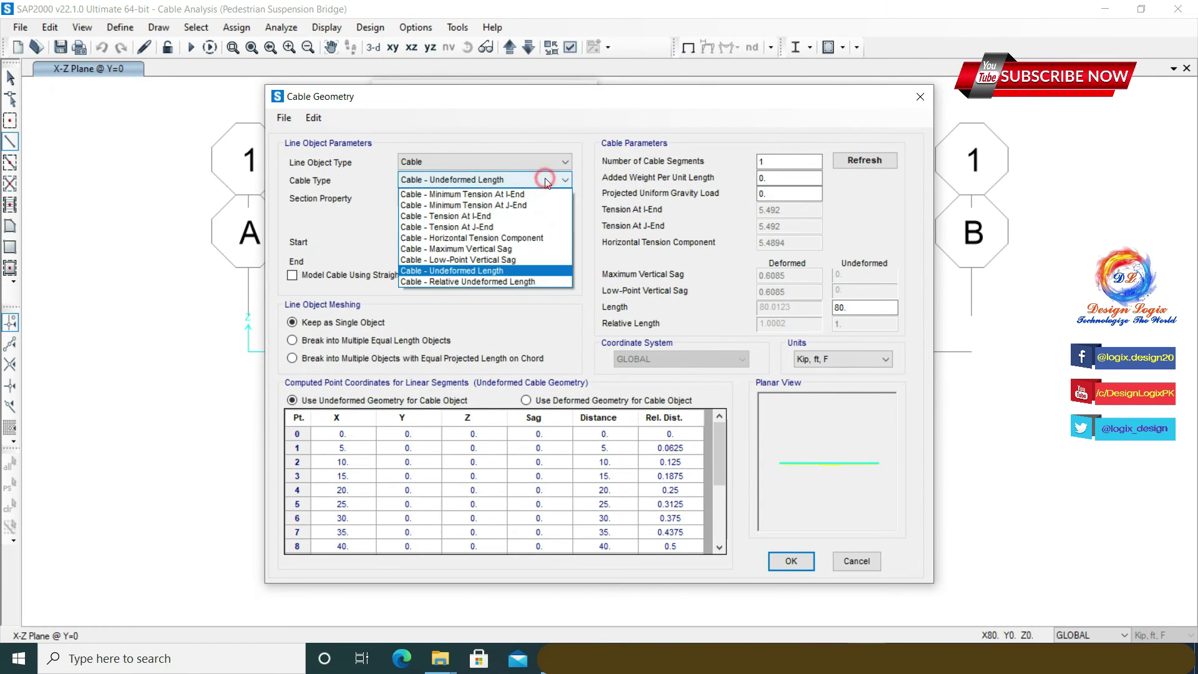
left_click(493, 248)
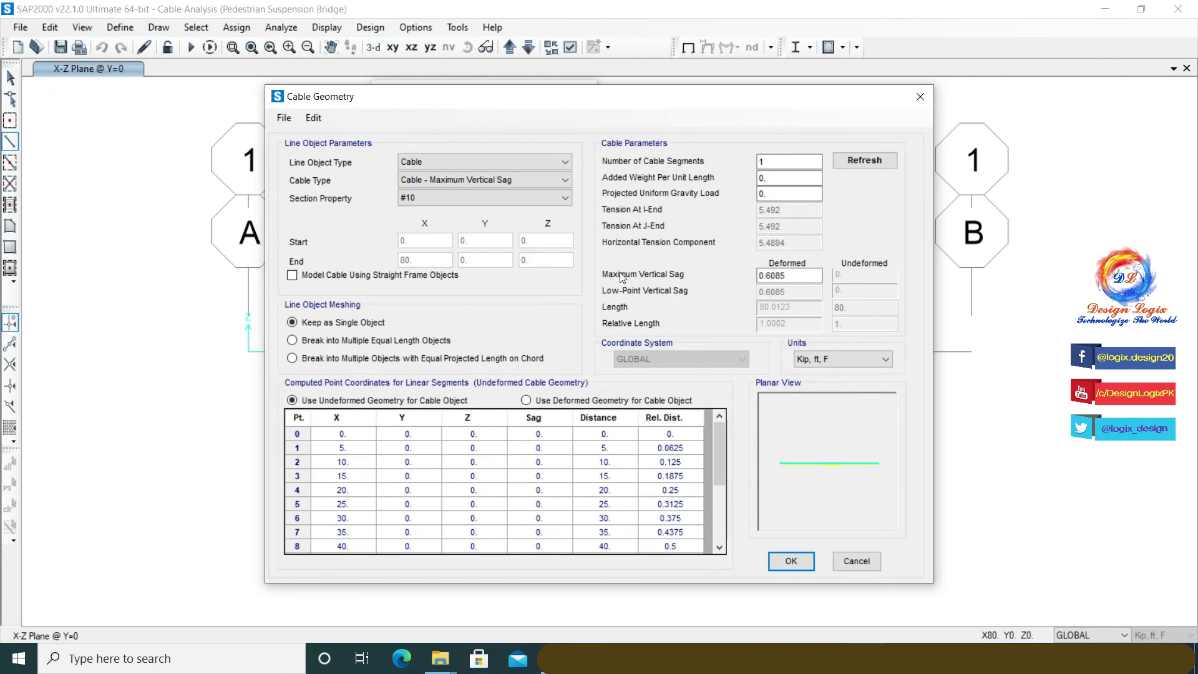
double_click(787, 276)
type("10")
key("Tab")
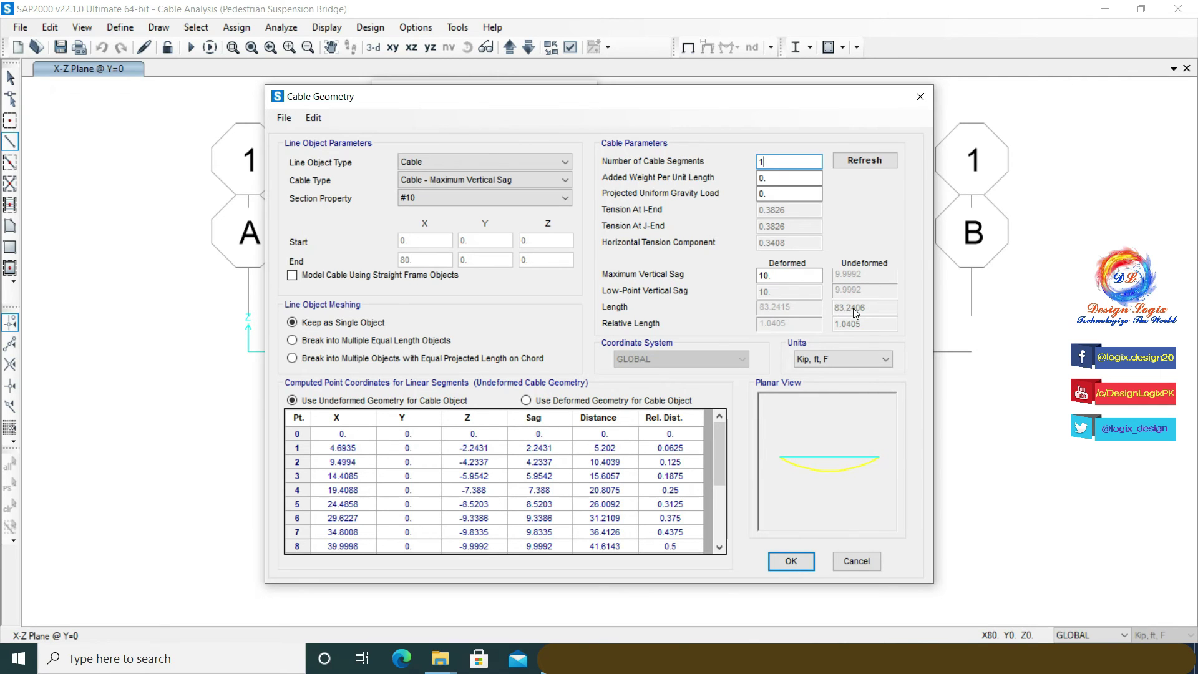
left_click(805, 561)
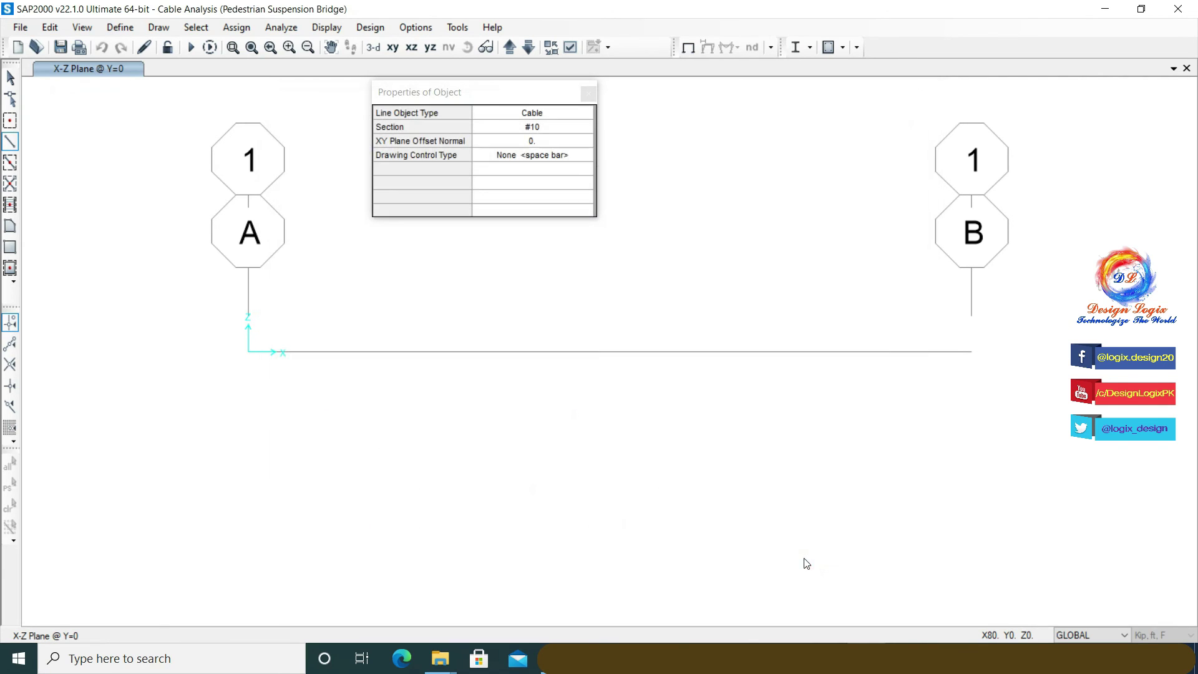
Exit drawing, assign pinned restraints to both cable end joints, and select the cable.
left_click(590, 95)
left_click(196, 27)
left_click(406, 45)
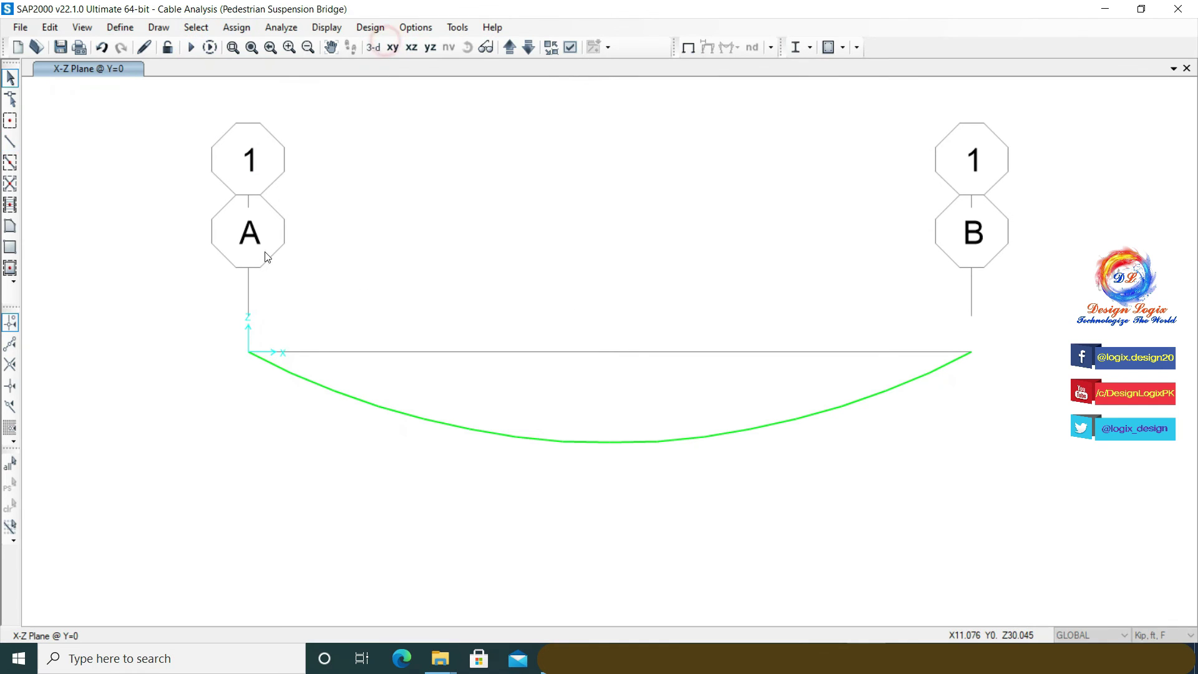
left_click(237, 27)
left_click(526, 52)
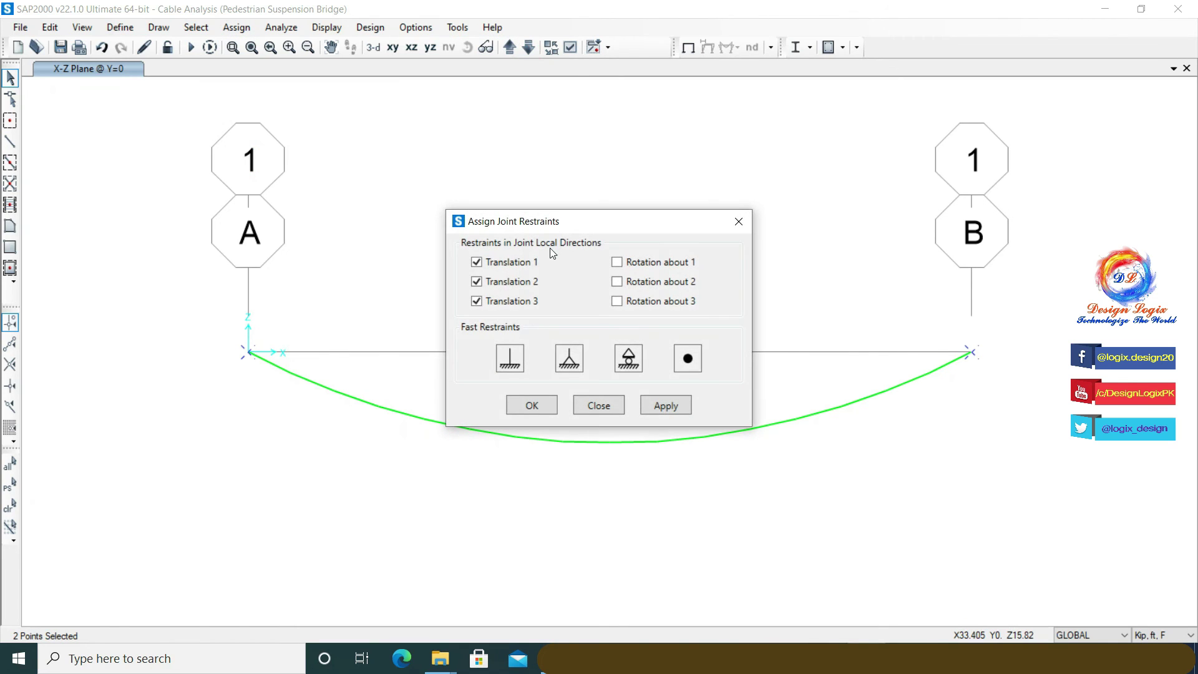
left_click(567, 356)
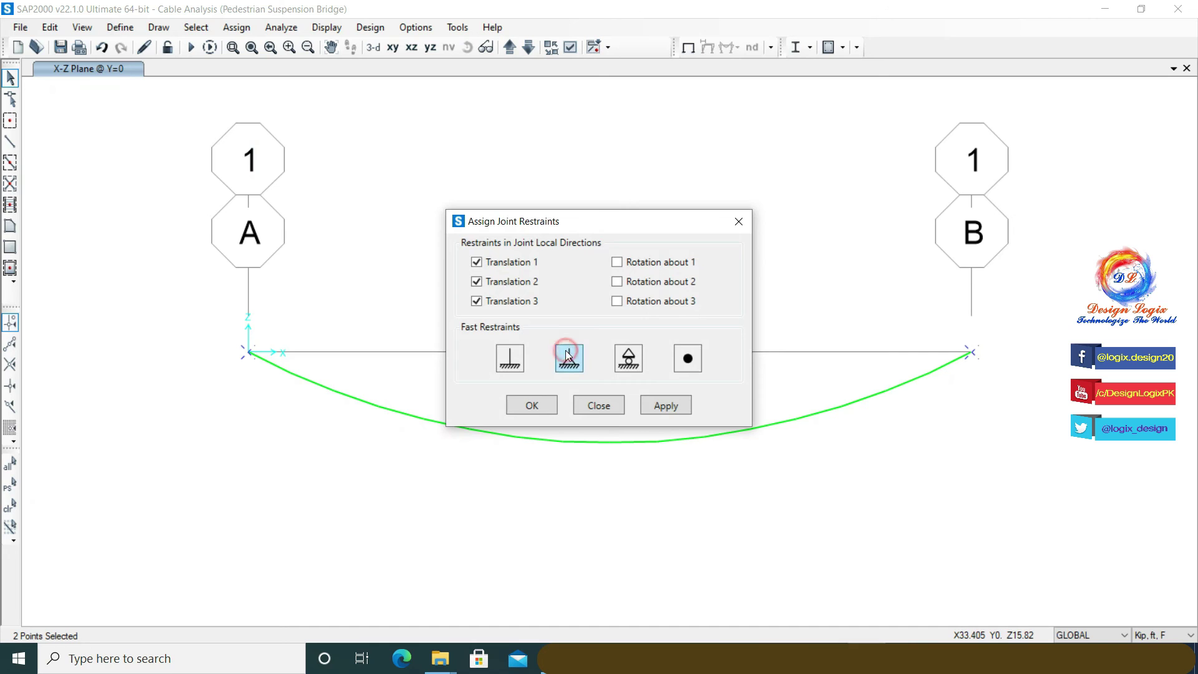
left_click(554, 405)
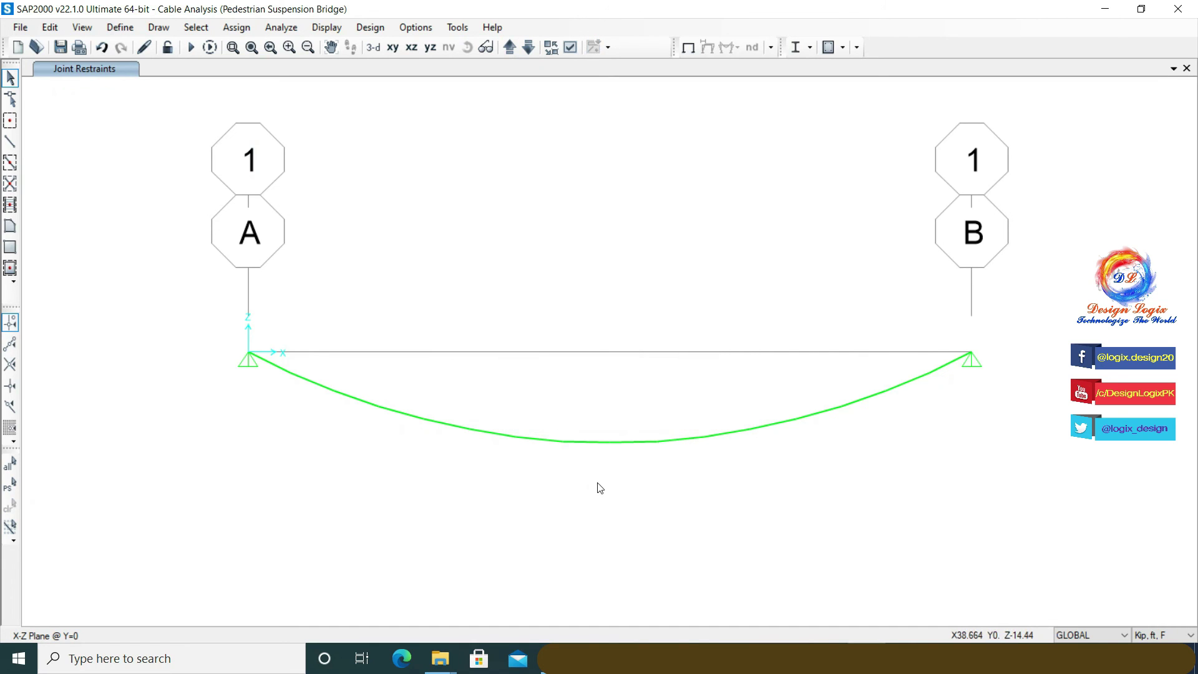
left_click(584, 441)
Assign a 0.2875 kip/ft uniform gravity distributed load to the cable under DEAD.
left_click(237, 27)
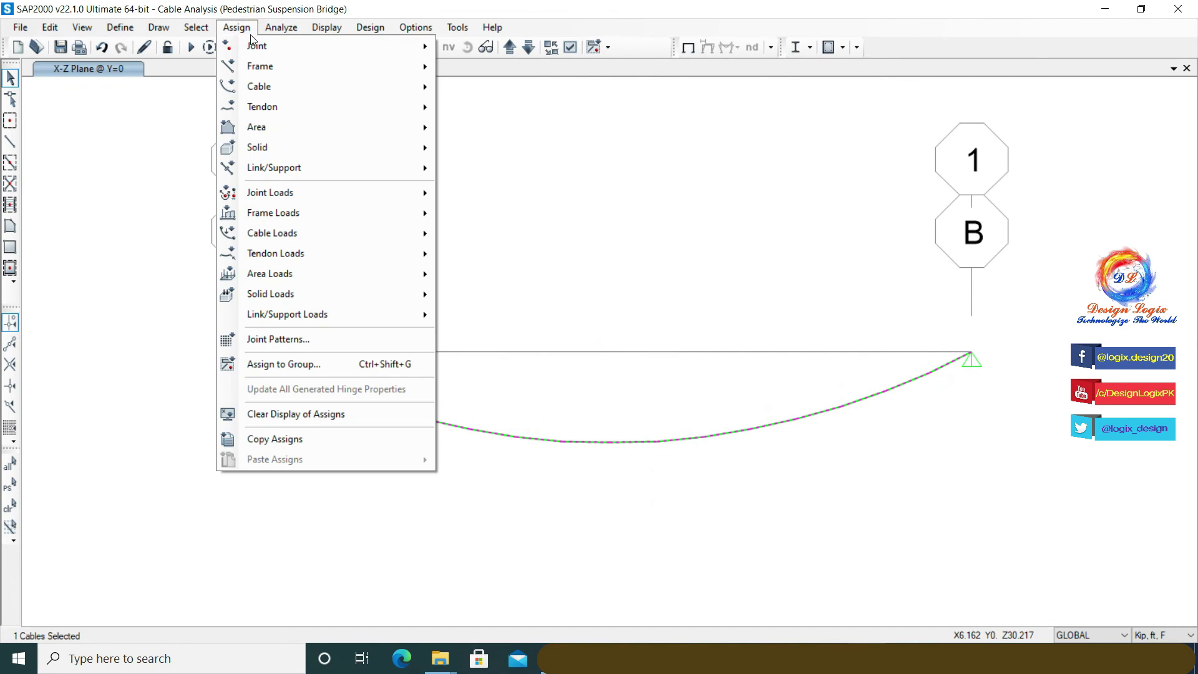
mouse_move(272, 234)
left_click(488, 255)
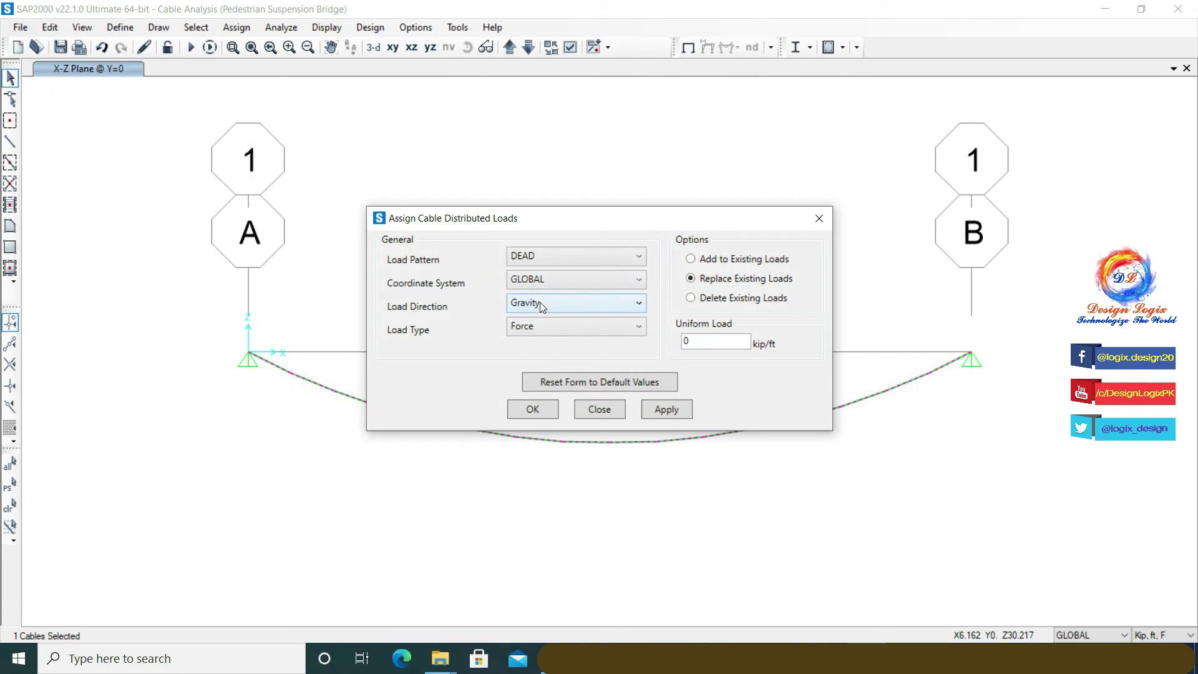
double_click(683, 340)
type("0")
left_click(546, 409)
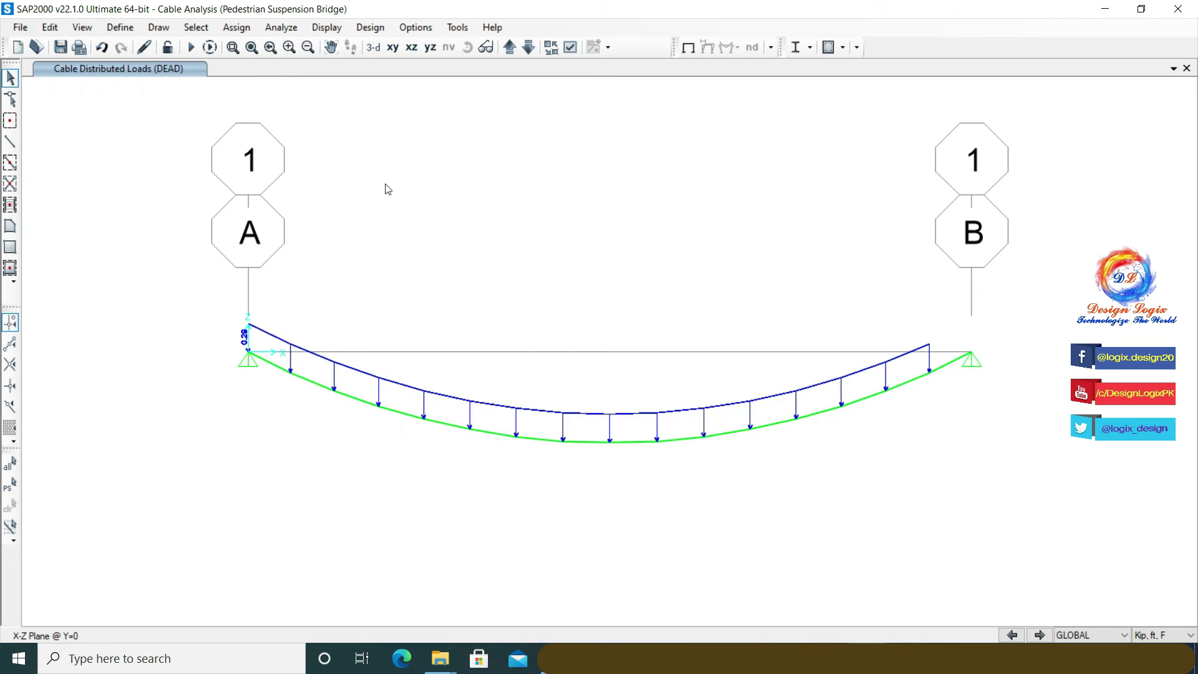
Run the analysis with MODAL set to Do Not Run, then view joint 1 reactions.
left_click(281, 27)
left_click(324, 115)
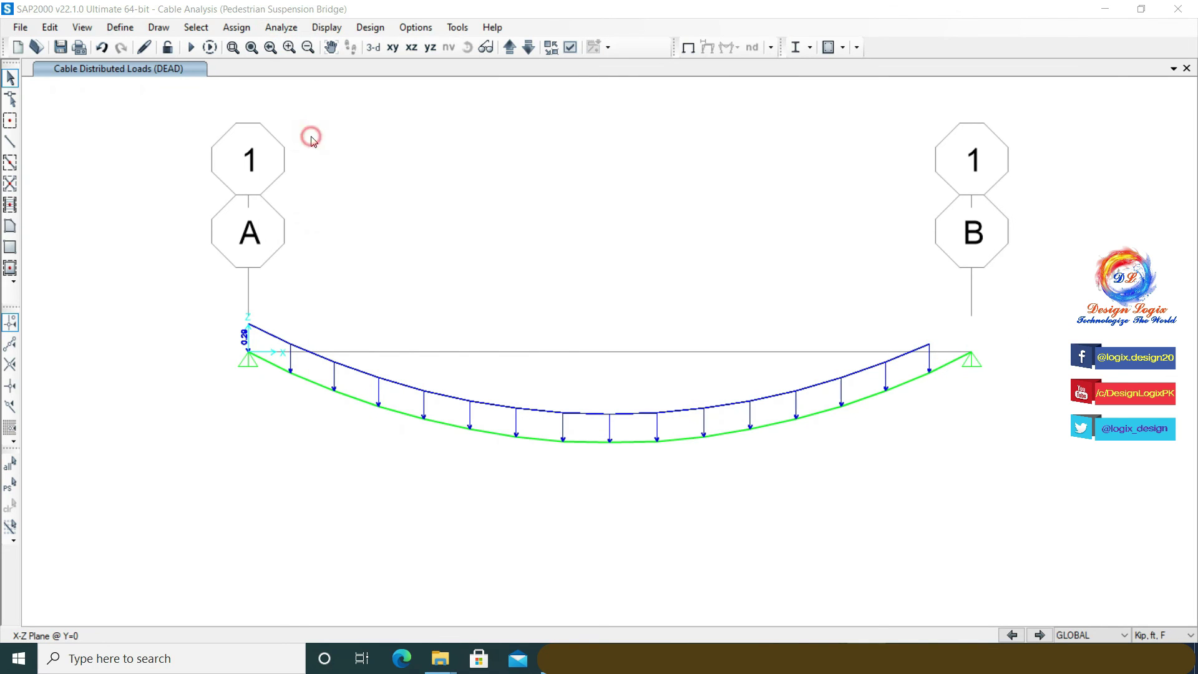
left_click(643, 267)
left_click(761, 250)
left_click(796, 421)
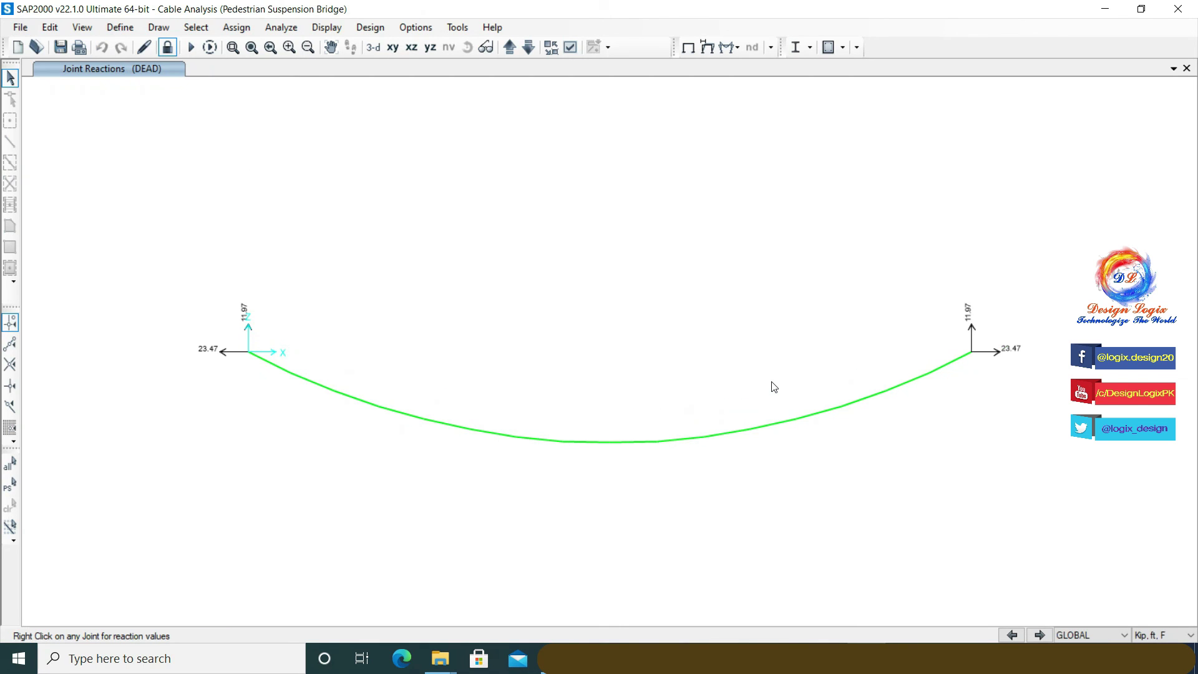
right_click(248, 353)
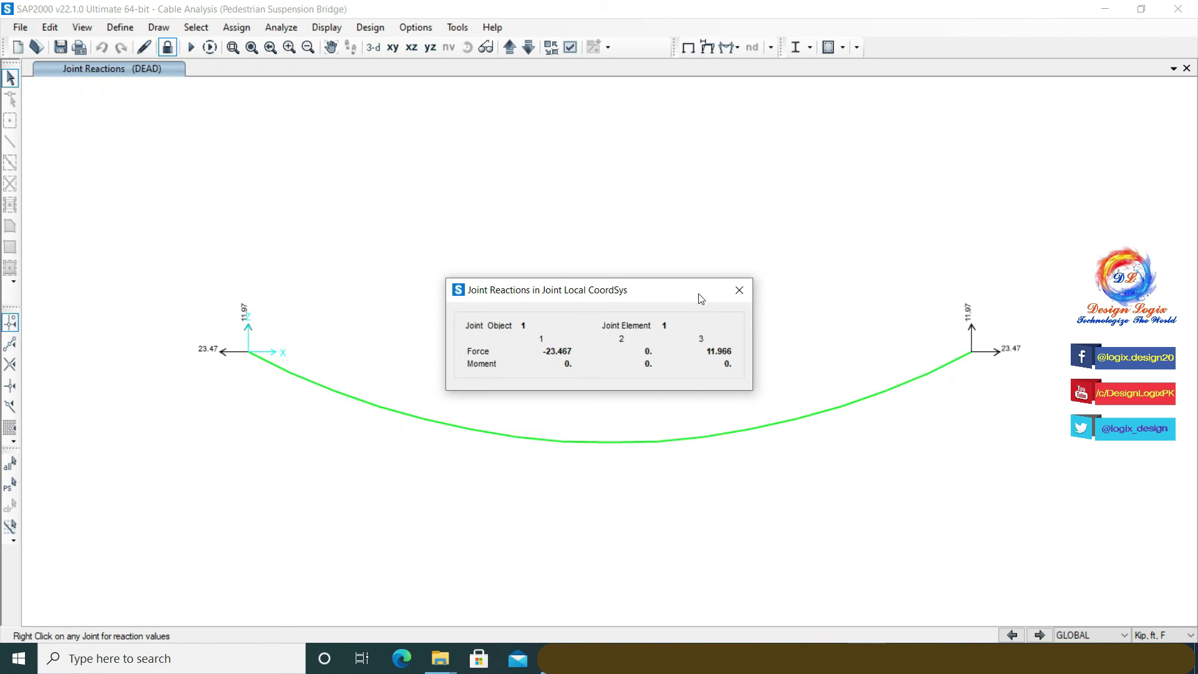
Replace the joint reactions with the cable's DEAD-case axial force diagram, showing values along the cable.
left_click(739, 290)
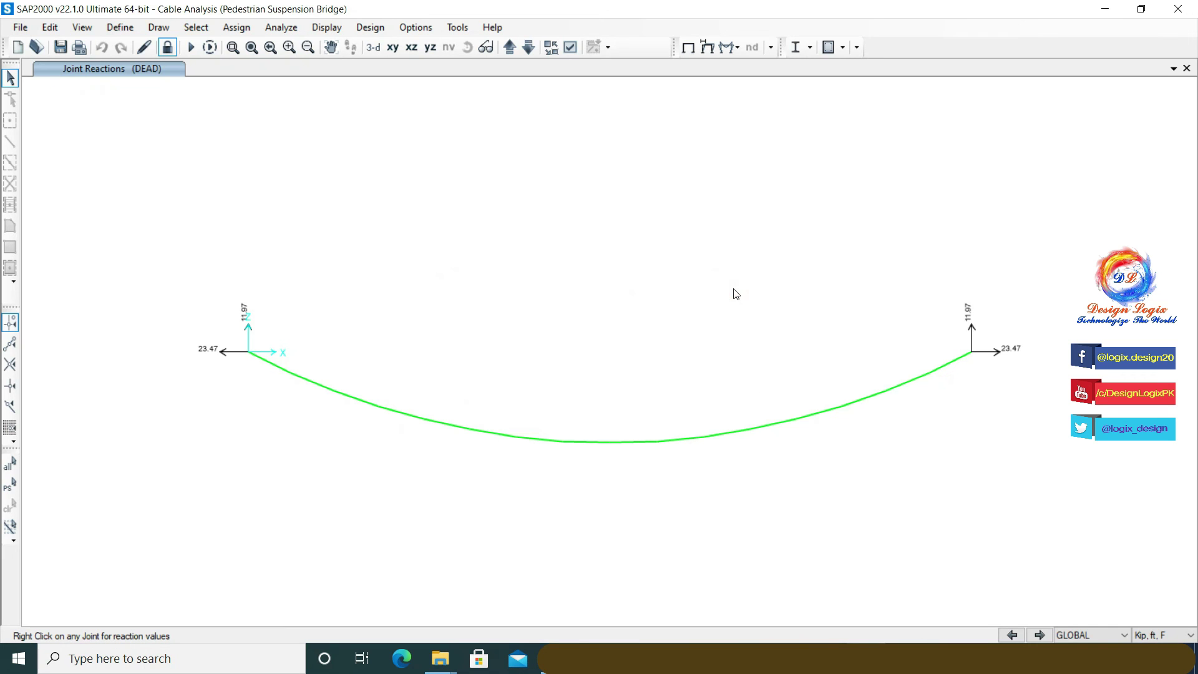
left_click(327, 27)
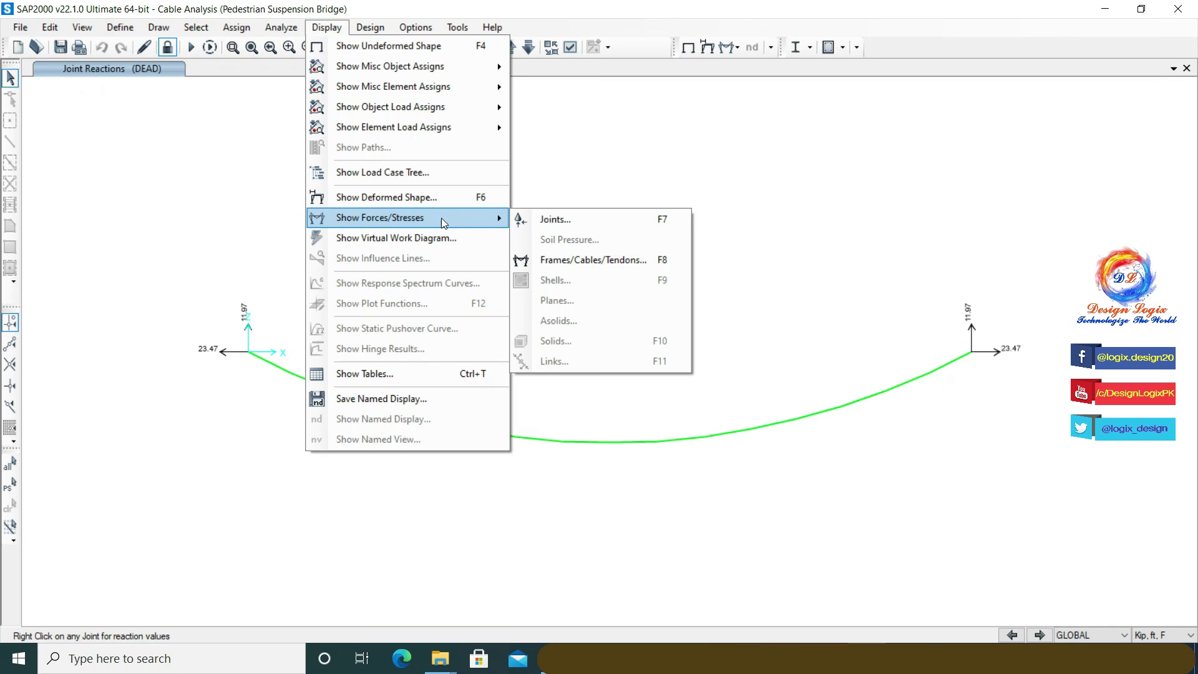
left_click(578, 260)
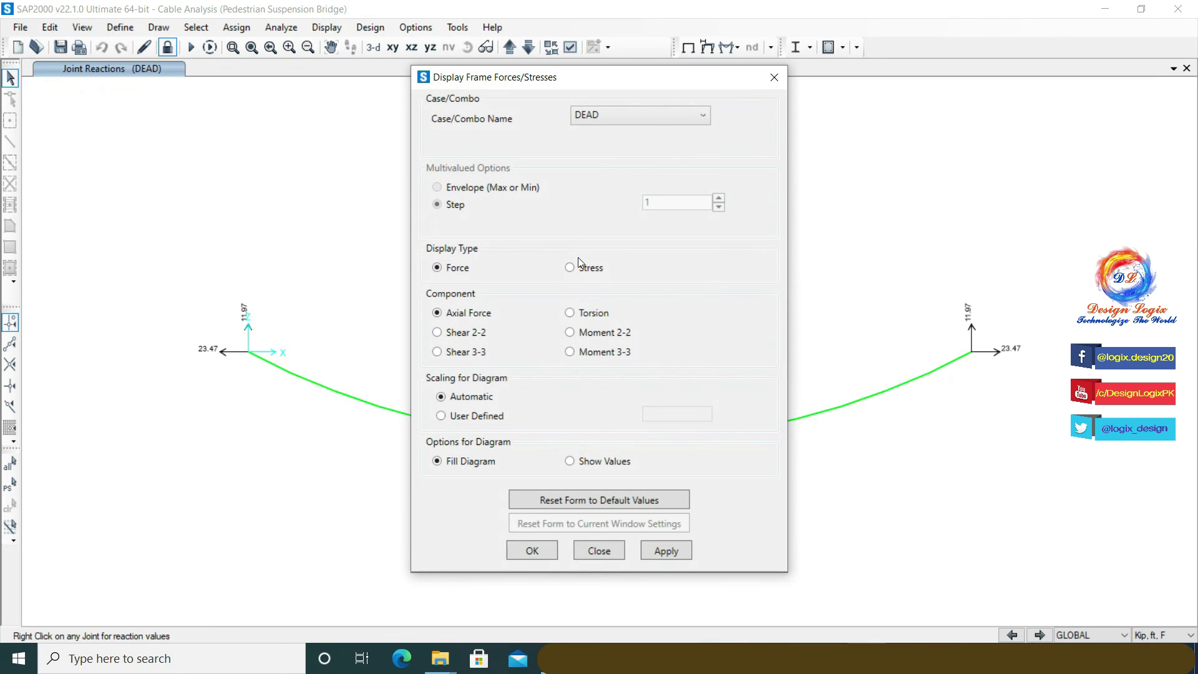
left_click(596, 462)
left_click(537, 551)
mouse_move(250, 353)
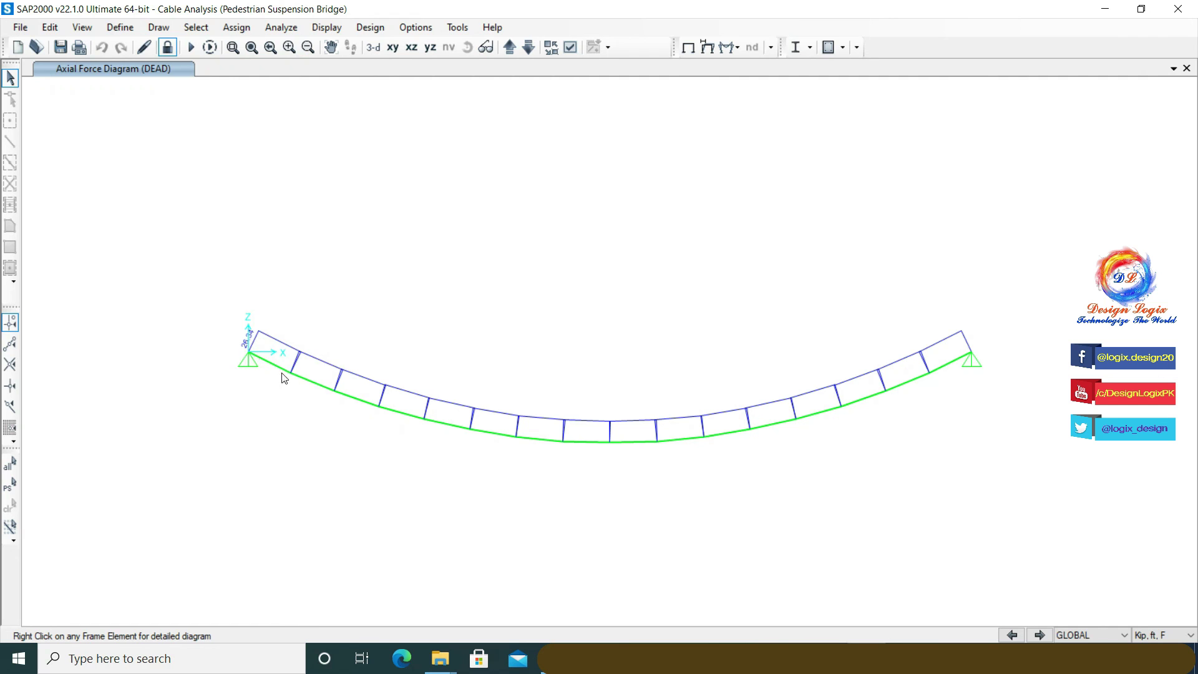
right_click(603, 443)
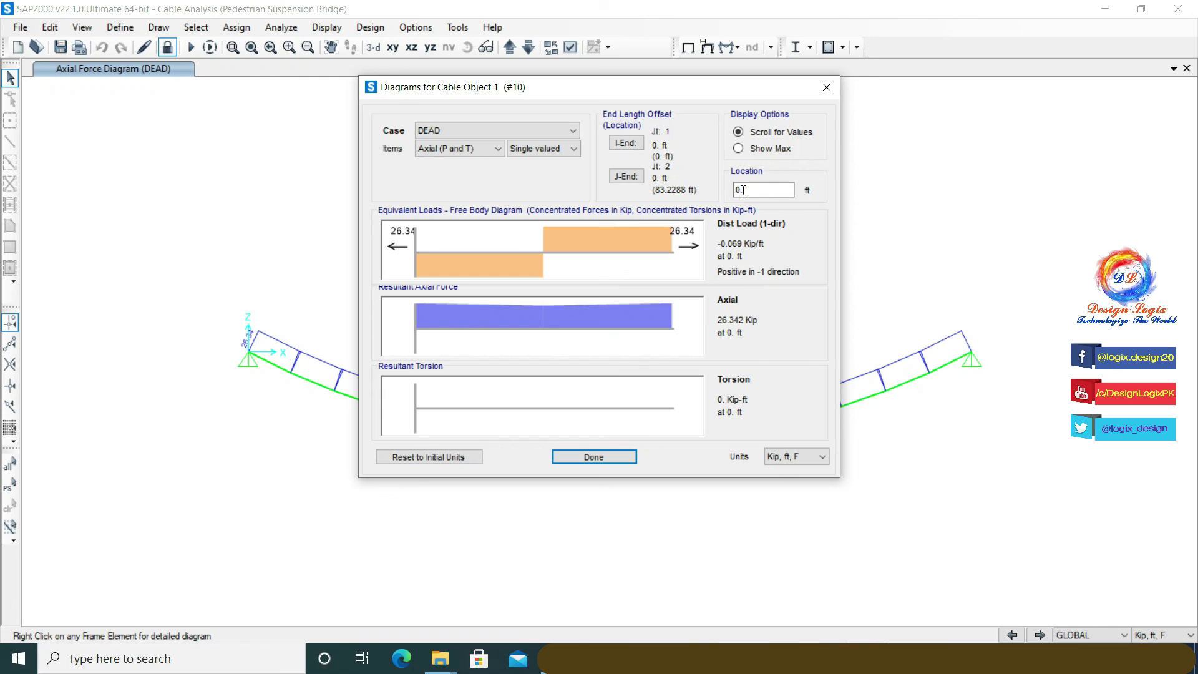
type("40")
key("Return")
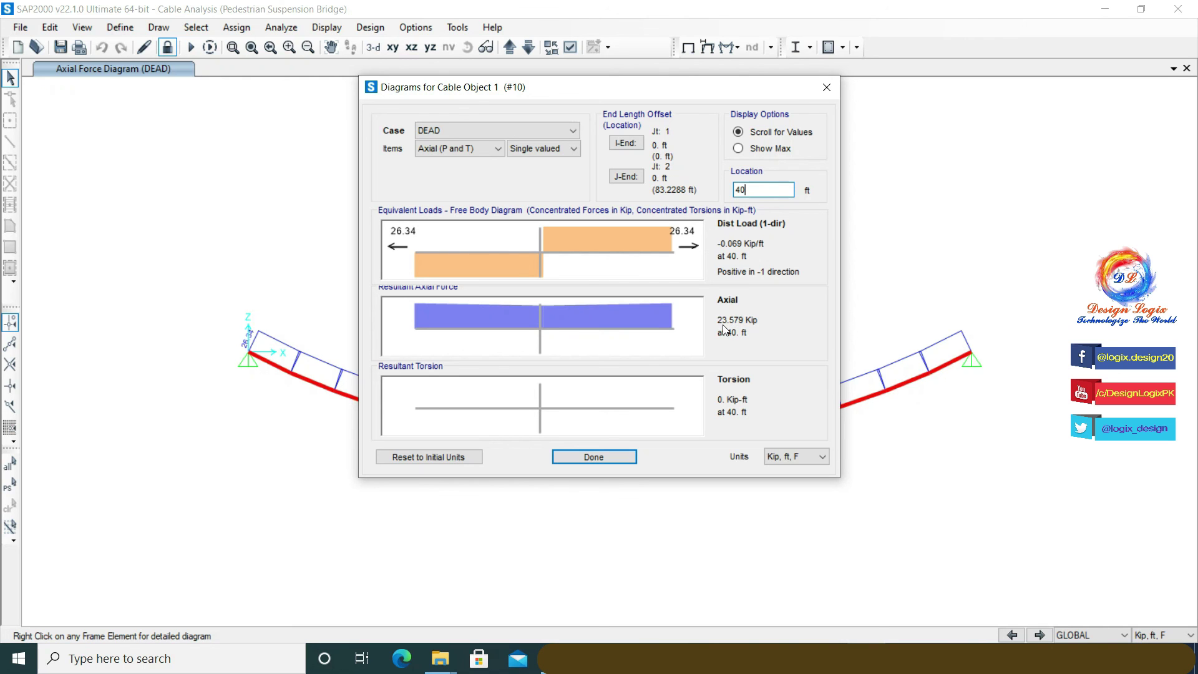
left_click_drag(750, 190, 727, 190)
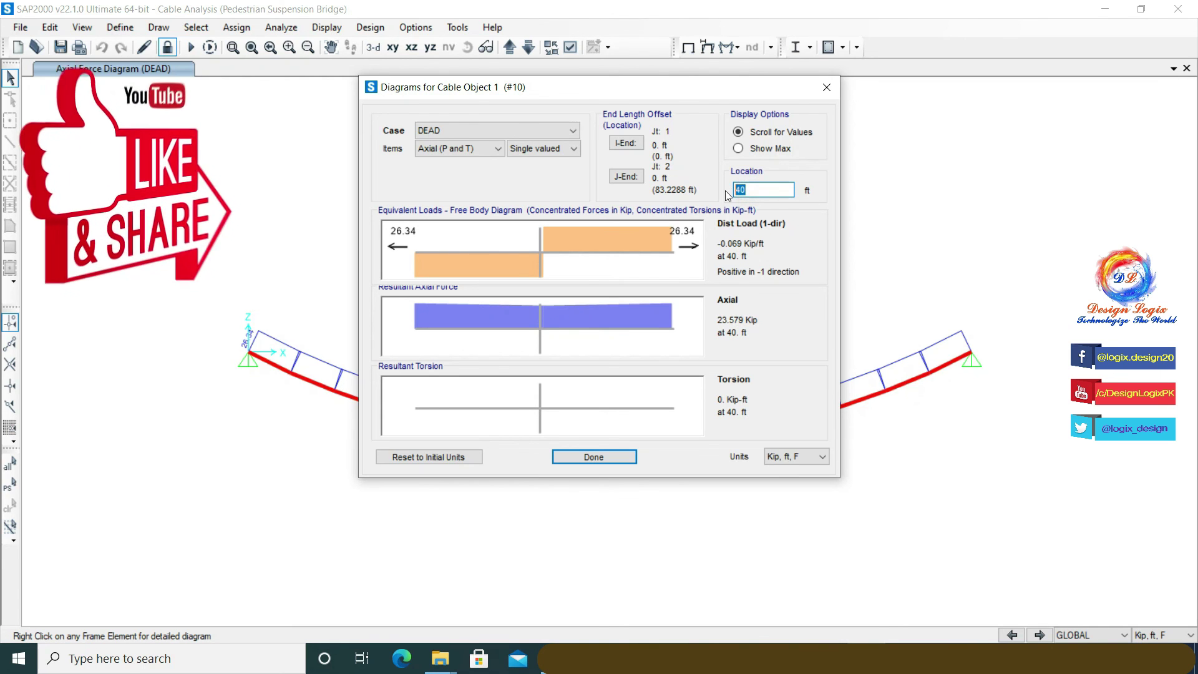
type("5")
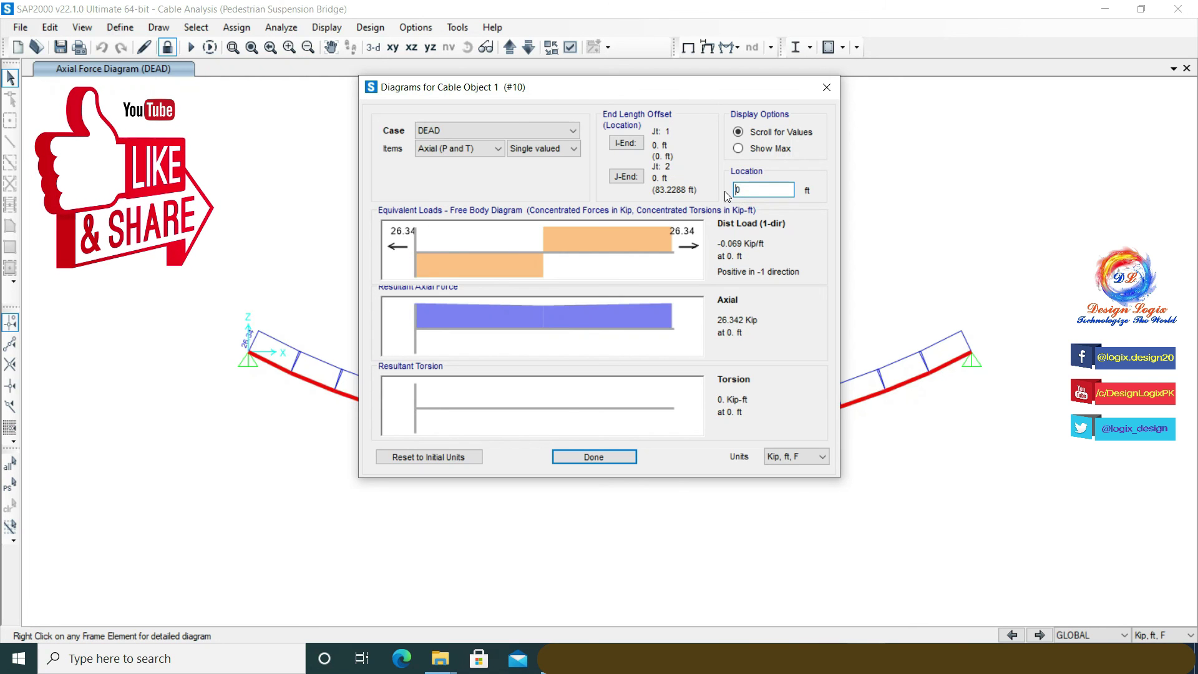
type("00")
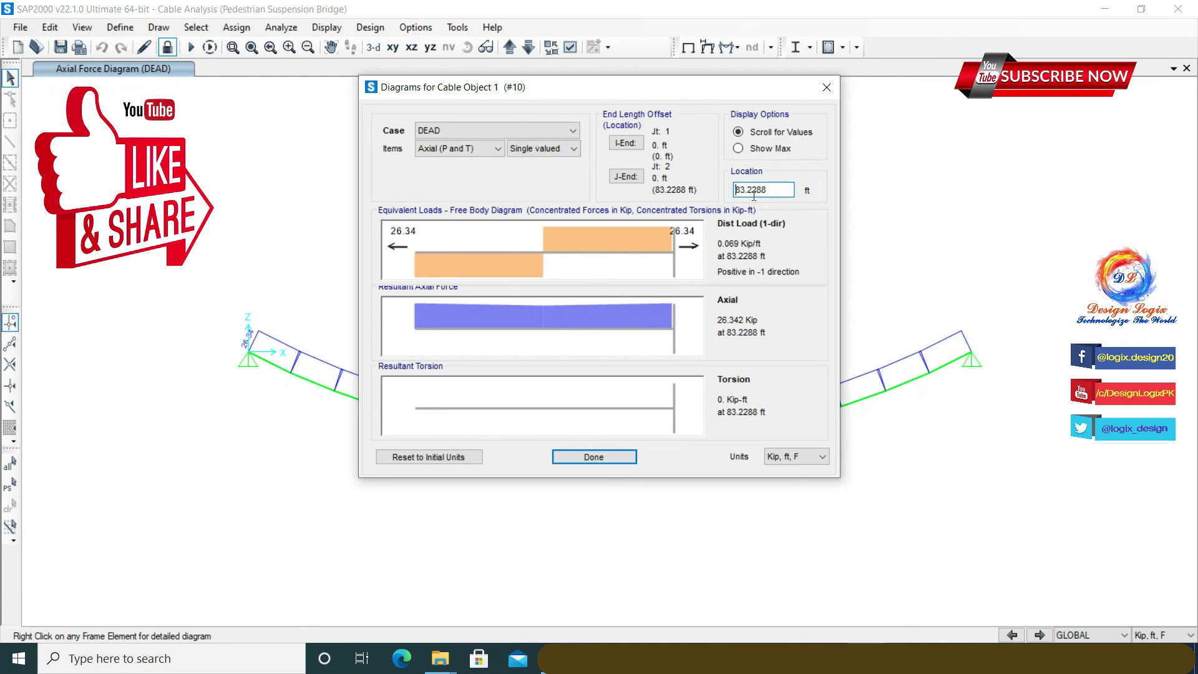
left_click(770, 192)
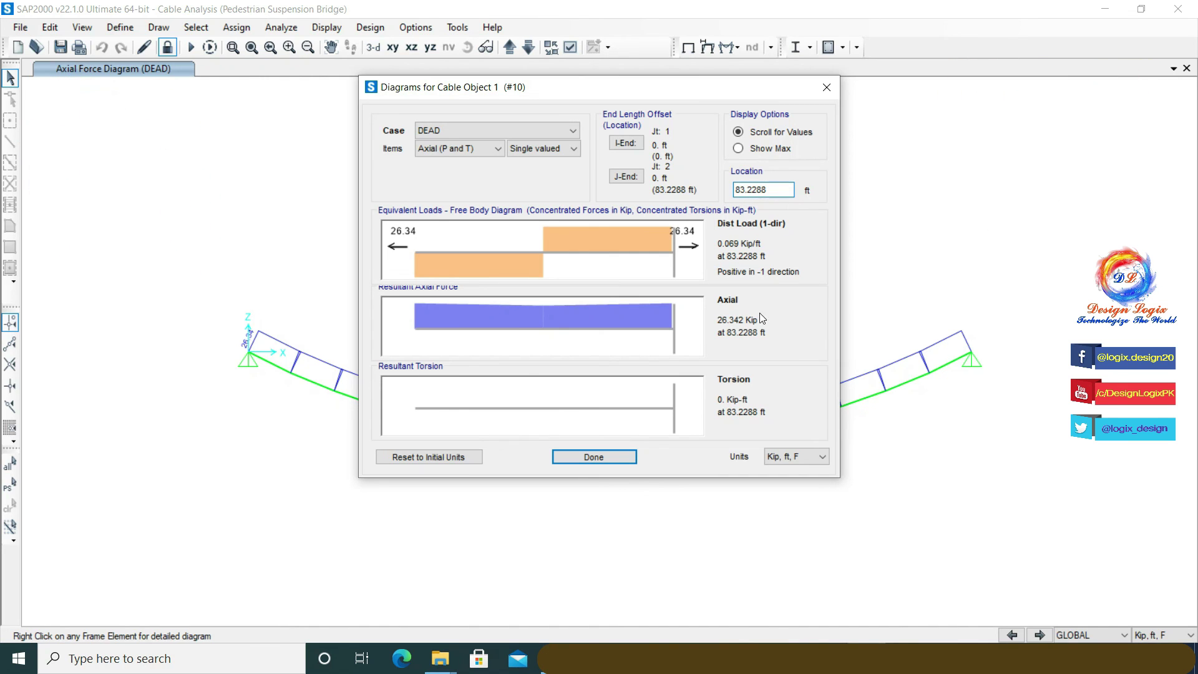
left_click(627, 457)
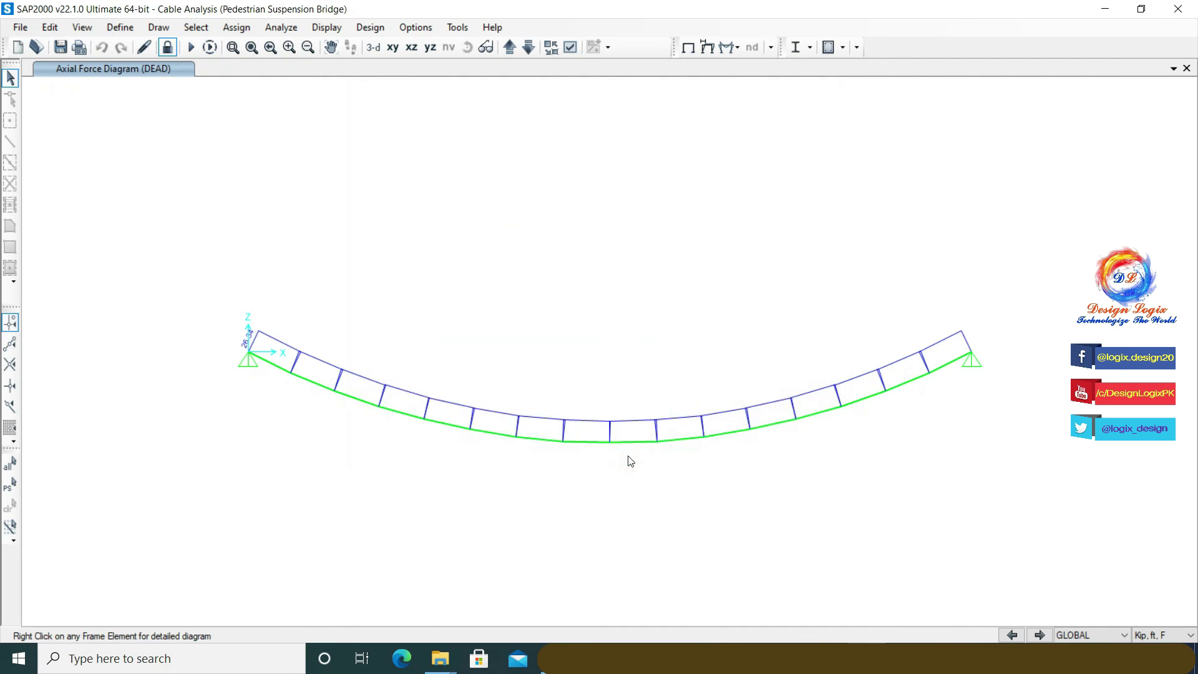